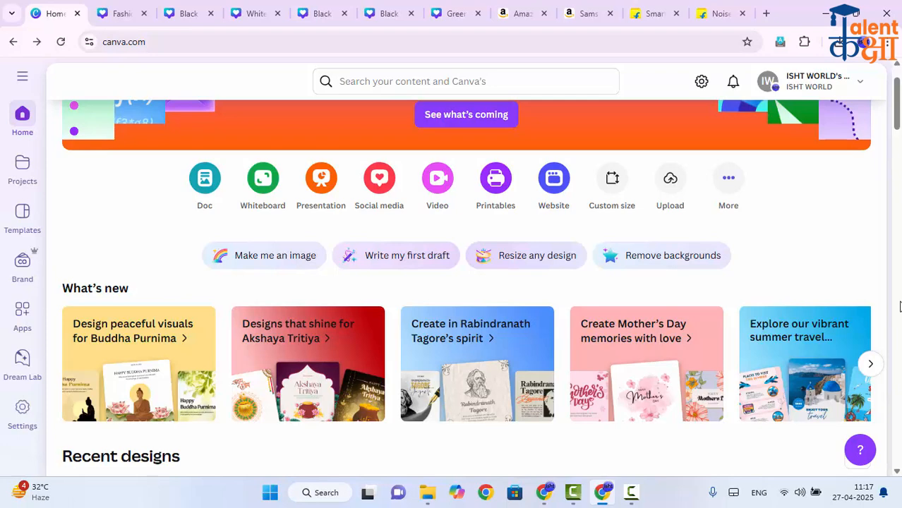
Search Canva's content for "wedding card".
{"action": "left_click", "coordinate": [404, 82]}
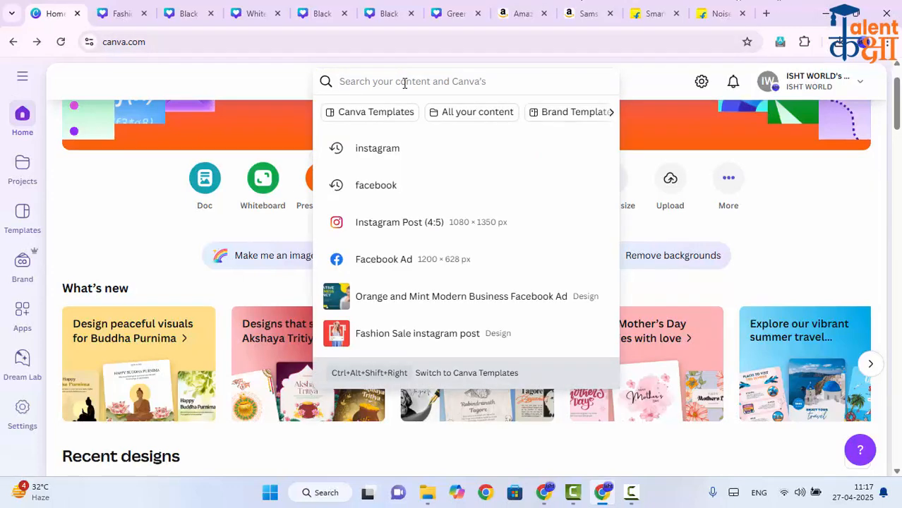
{"action": "type", "text": "w"}
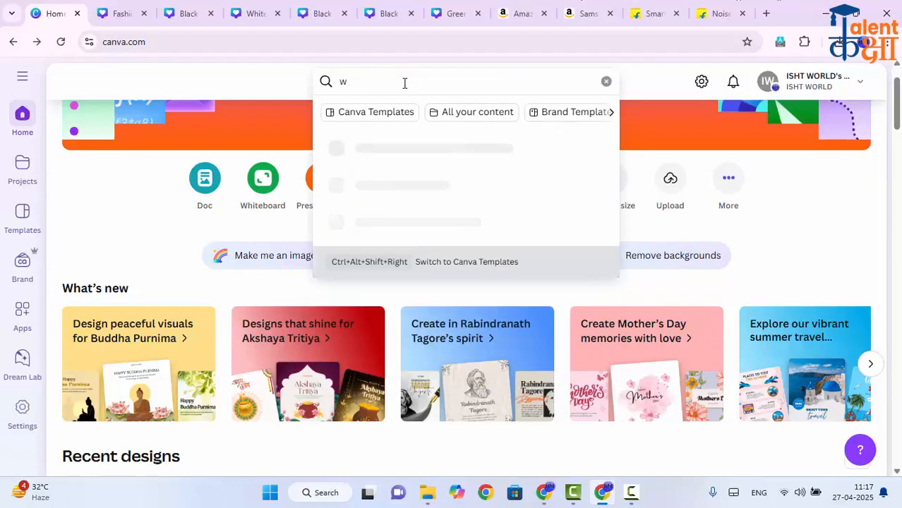
{"action": "type", "text": "edding card"}
{"action": "key", "text": "Return"}
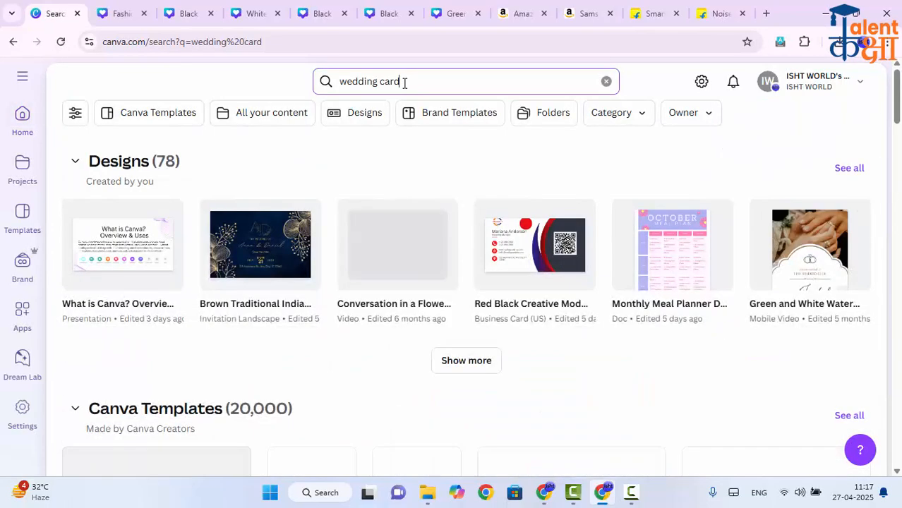
Find the White Floral Border Wedding Reservation Card among the wedding card results and open it for customising.
{"action": "scroll", "coordinate": [354, 196], "scroll_direction": "down", "scroll_amount": 4}
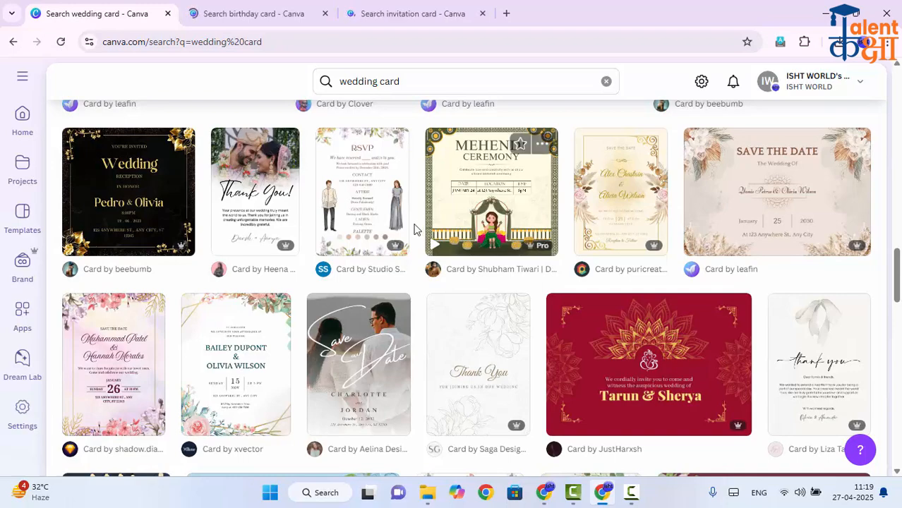
{"action": "left_click", "coordinate": [357, 205]}
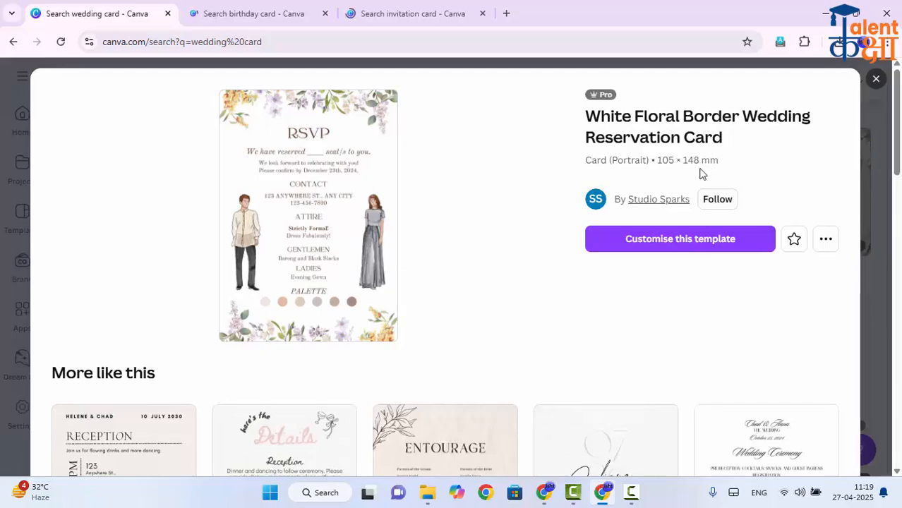
{"action": "scroll", "coordinate": [345, 394], "scroll_direction": "down", "scroll_amount": 7}
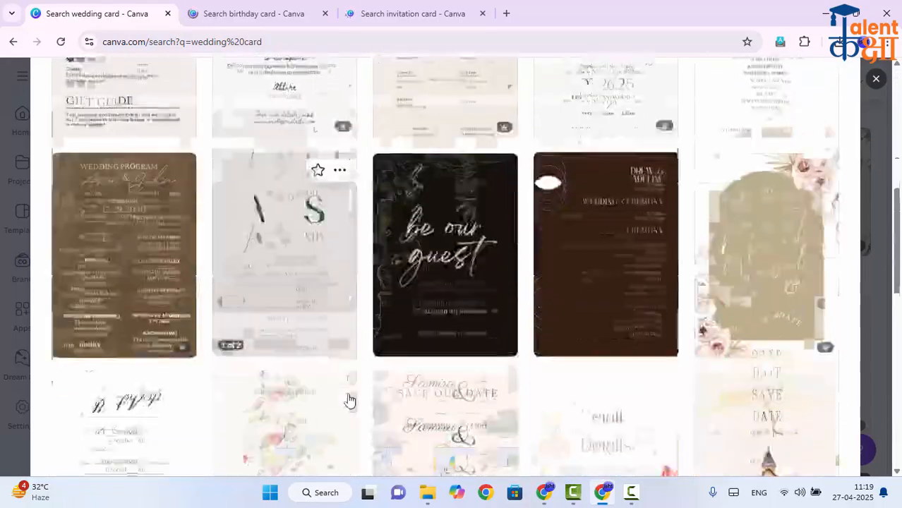
{"action": "scroll", "coordinate": [351, 400], "scroll_direction": "down", "scroll_amount": 3}
{"action": "scroll", "coordinate": [413, 381], "scroll_direction": "up", "scroll_amount": 10}
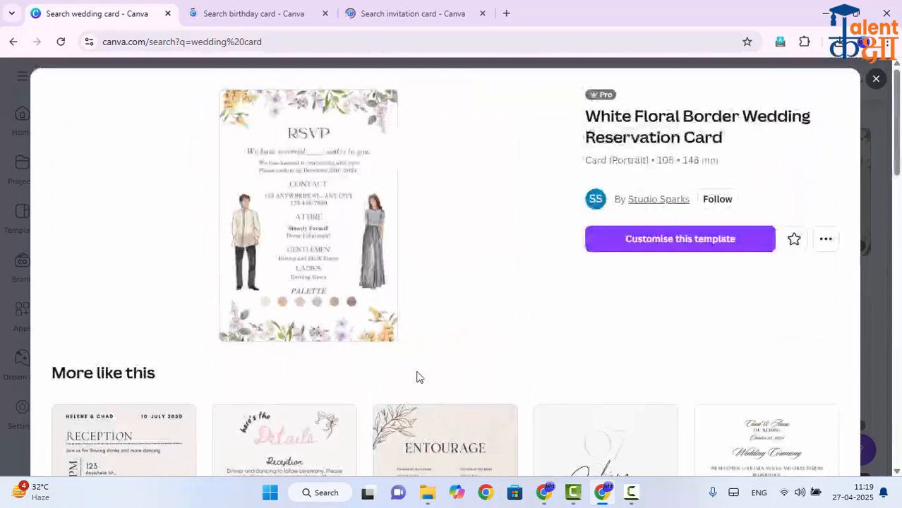
{"action": "left_click", "coordinate": [707, 239]}
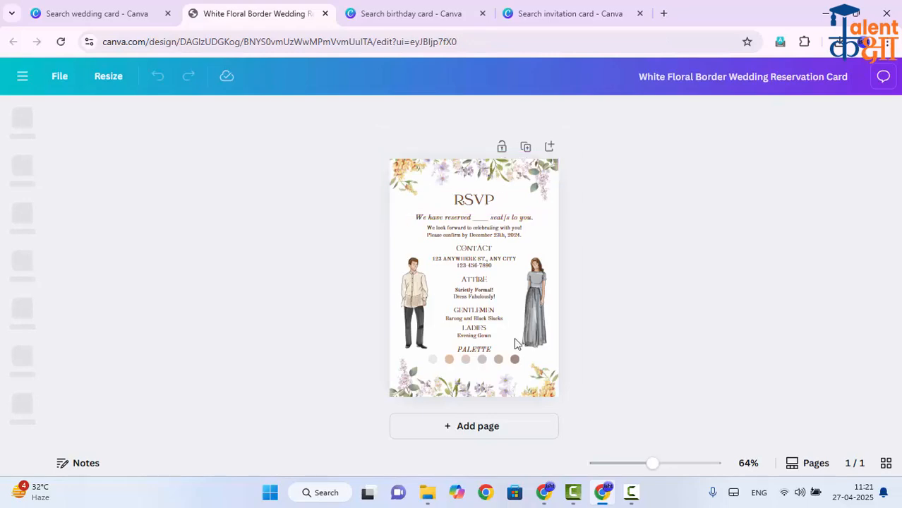
Enlarge the card to 160% and nudge the floral border at its upper edge very slightly.
{"action": "left_click_drag", "start_coordinate": [652, 466], "coordinate": [682, 467]}
{"action": "scroll", "coordinate": [547, 242], "scroll_direction": "up", "scroll_amount": 3}
{"action": "left_click", "coordinate": [401, 181]}
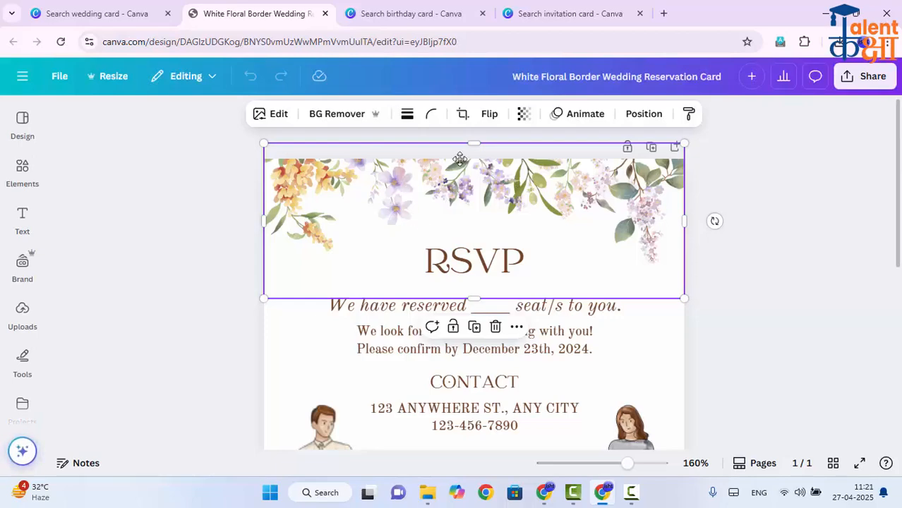
{"action": "mouse_move", "coordinate": [450, 187]}
{"action": "left_mouse_down"}
{"action": "mouse_move", "coordinate": [413, 177]}
{"action": "mouse_move", "coordinate": [458, 179]}
{"action": "mouse_move", "coordinate": [436, 188]}
{"action": "mouse_move", "coordinate": [449, 185]}
{"action": "left_mouse_up"}
Examine the card's text elements one by one, from the RSVP heading through the contact lines to the ATTIRE heading.
{"action": "scroll", "coordinate": [442, 243], "scroll_direction": "down", "scroll_amount": 1}
{"action": "left_click", "coordinate": [443, 244]}
{"action": "scroll", "coordinate": [442, 243], "scroll_direction": "down", "scroll_amount": 2}
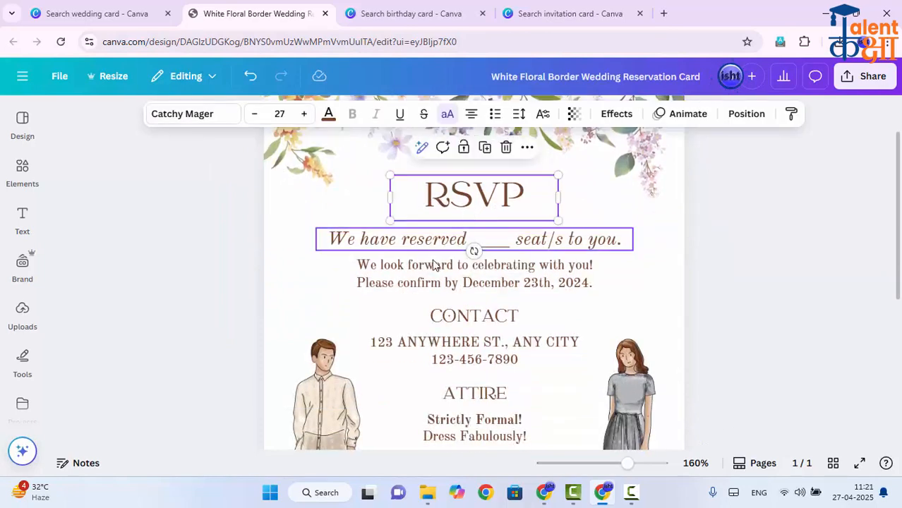
{"action": "left_click", "coordinate": [409, 242]}
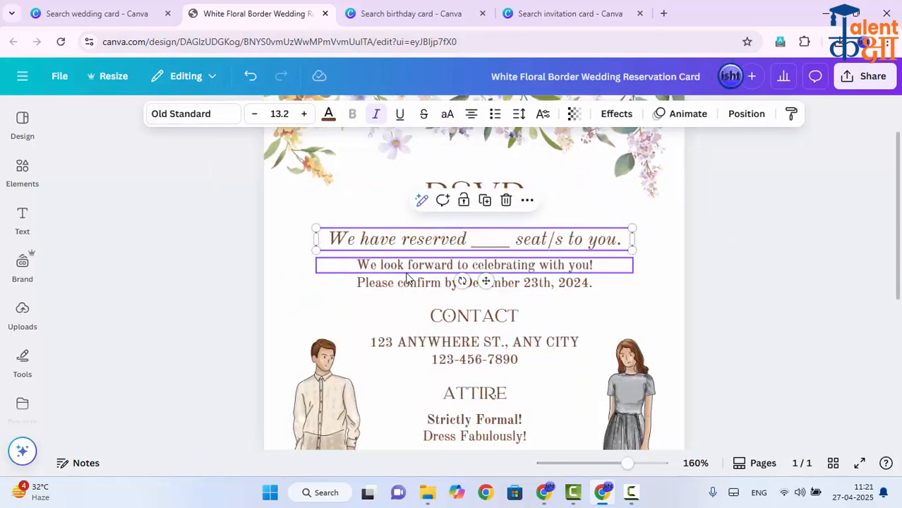
{"action": "left_click", "coordinate": [406, 276]}
{"action": "left_click", "coordinate": [399, 285]}
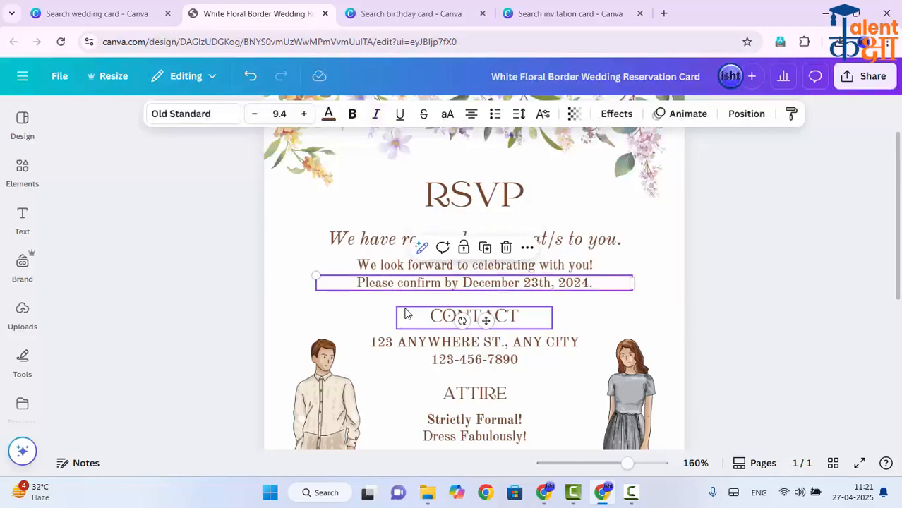
{"action": "scroll", "coordinate": [407, 313], "scroll_direction": "down", "scroll_amount": 3}
{"action": "left_click", "coordinate": [422, 261]}
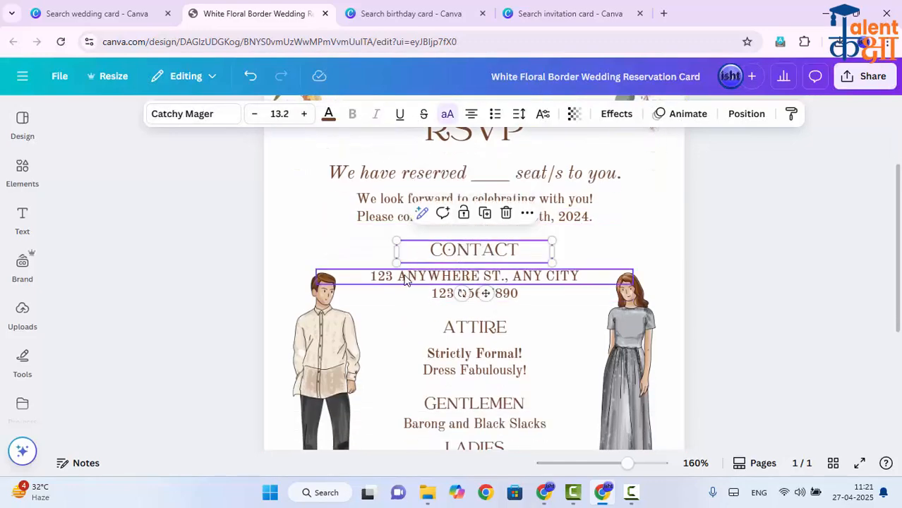
{"action": "left_click", "coordinate": [407, 283]}
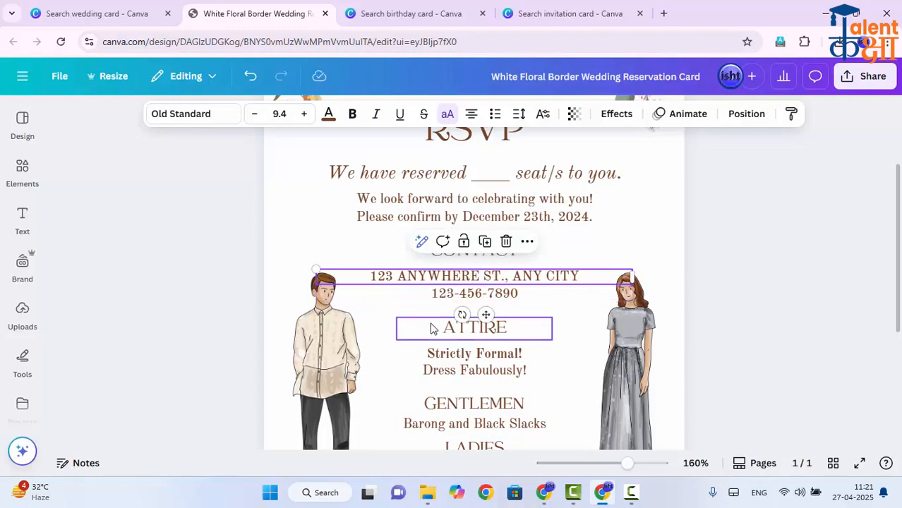
{"action": "scroll", "coordinate": [466, 353], "scroll_direction": "down", "scroll_amount": 3}
{"action": "left_click", "coordinate": [467, 266]}
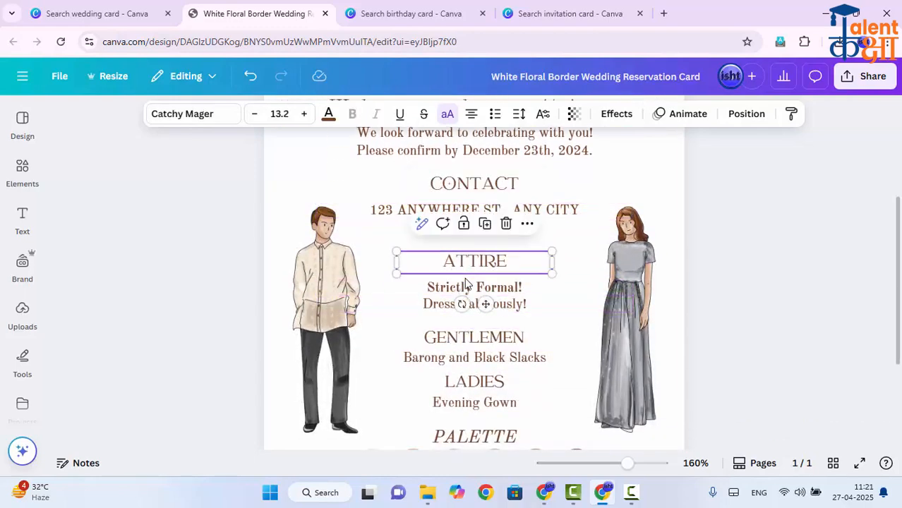
{"action": "scroll", "coordinate": [462, 303], "scroll_direction": "down", "scroll_amount": 3}
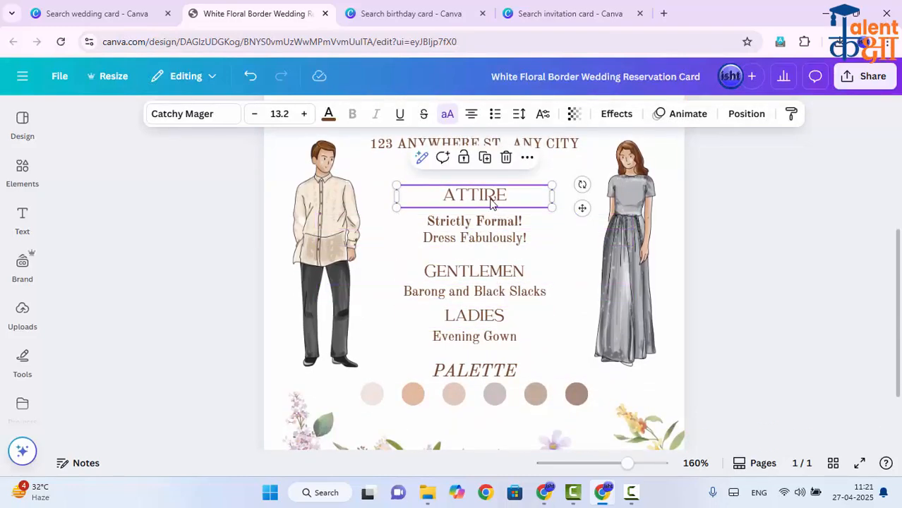
Examine the man and woman illustrations and the GENTLEMEN heading in the card's attire section.
{"action": "left_click", "coordinate": [314, 201]}
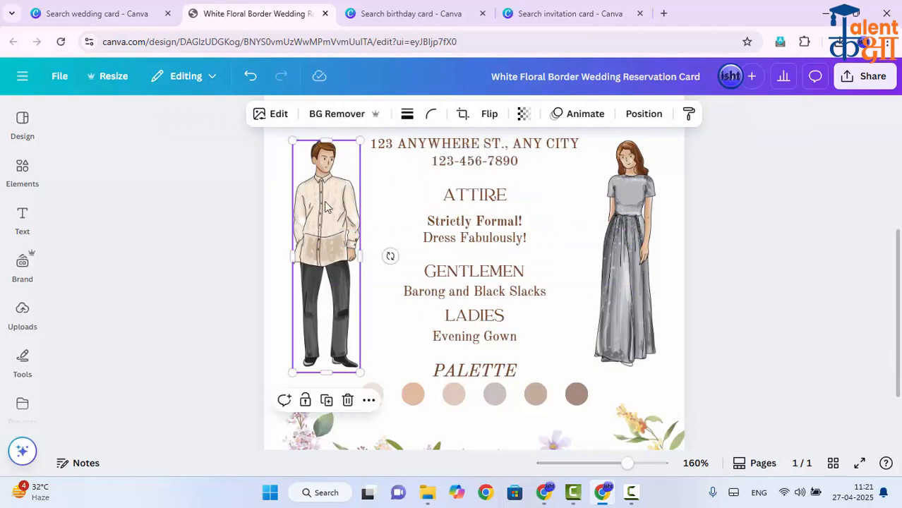
{"action": "left_click", "coordinate": [638, 243]}
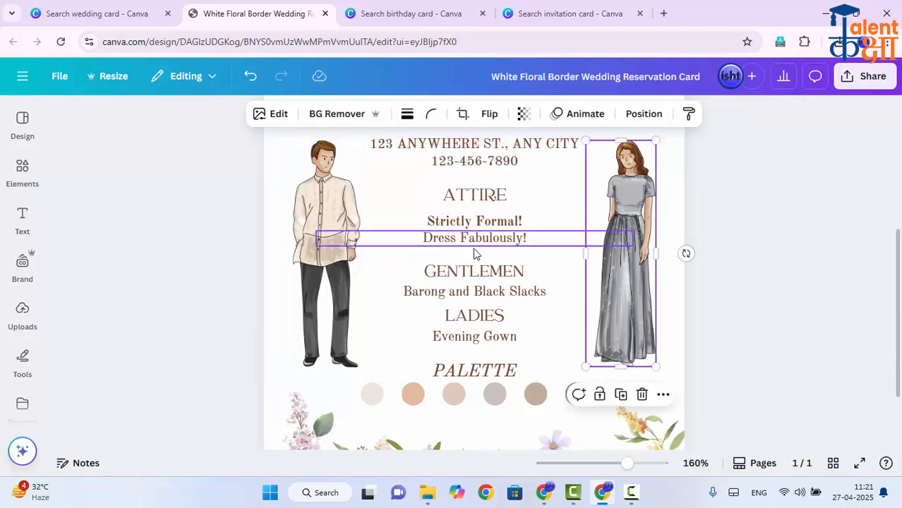
{"action": "left_click", "coordinate": [473, 272]}
{"action": "left_click", "coordinate": [326, 210]}
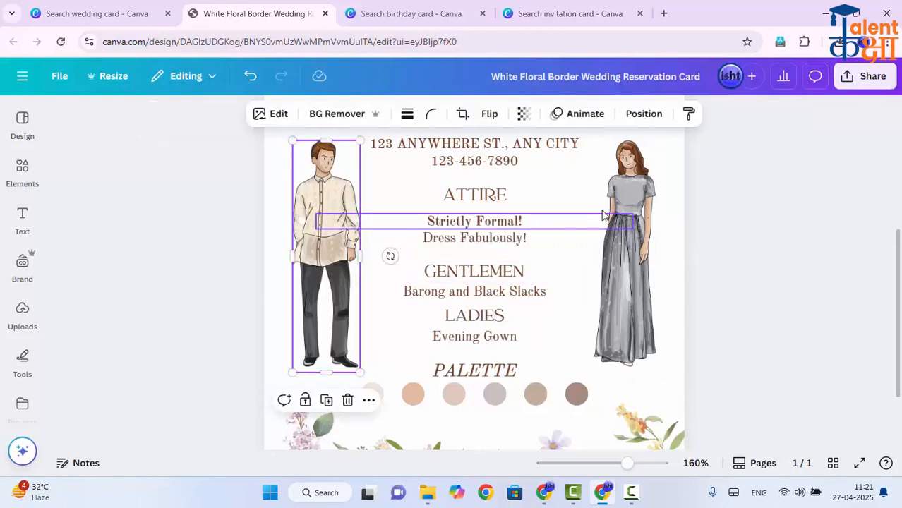
{"action": "left_click", "coordinate": [624, 223]}
{"action": "scroll", "coordinate": [477, 236], "scroll_direction": "down", "scroll_amount": 2}
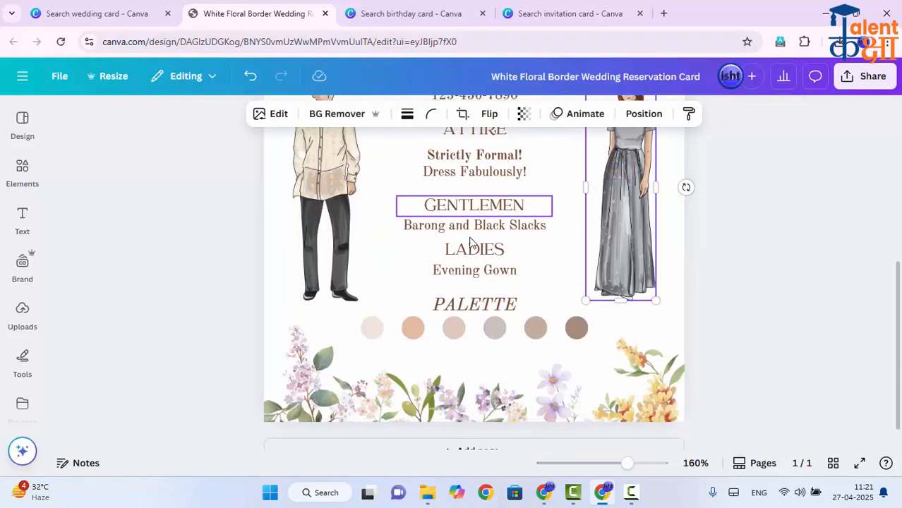
{"action": "left_click", "coordinate": [499, 207]}
{"action": "scroll", "coordinate": [467, 245], "scroll_direction": "down", "scroll_amount": 1}
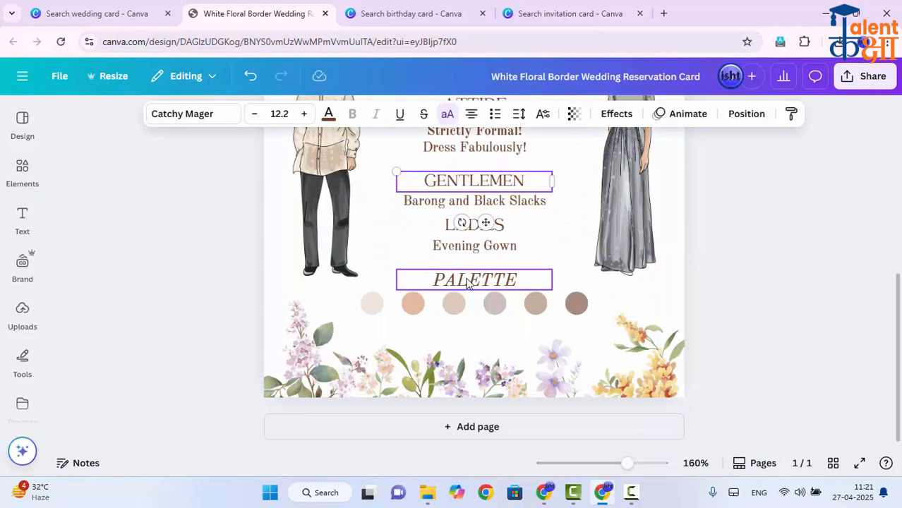
Nudge the floral border at the card's lower edge and shift the one at its upper edge slightly upward.
{"action": "left_click", "coordinate": [454, 369]}
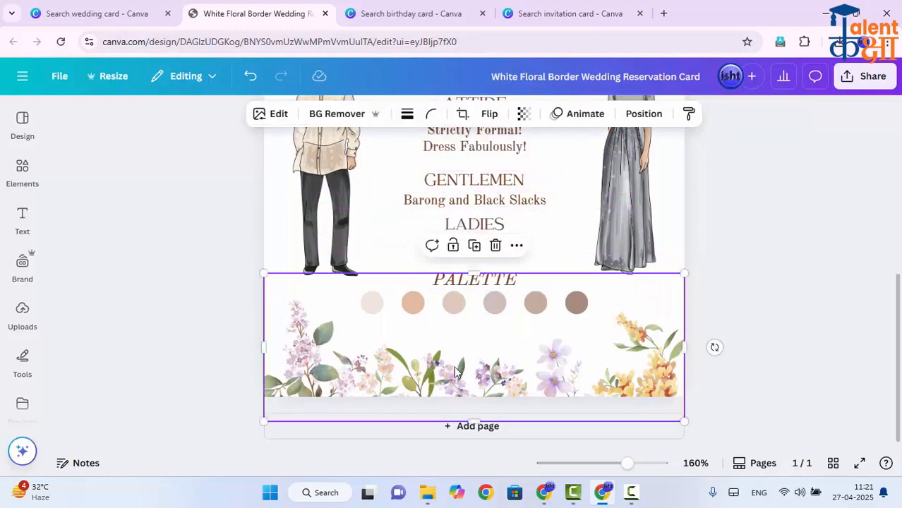
{"action": "mouse_move", "coordinate": [457, 372]}
{"action": "left_mouse_down"}
{"action": "mouse_move", "coordinate": [455, 397]}
{"action": "mouse_move", "coordinate": [474, 367]}
{"action": "left_mouse_up"}
{"action": "scroll", "coordinate": [544, 191], "scroll_direction": "up", "scroll_amount": 10}
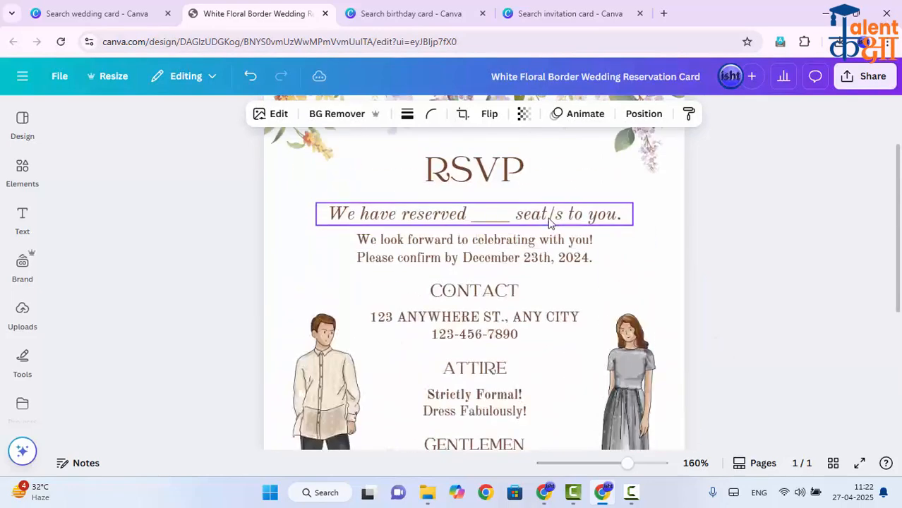
{"action": "left_click", "coordinate": [544, 190]}
{"action": "left_click_drag", "start_coordinate": [544, 191], "coordinate": [544, 177]}
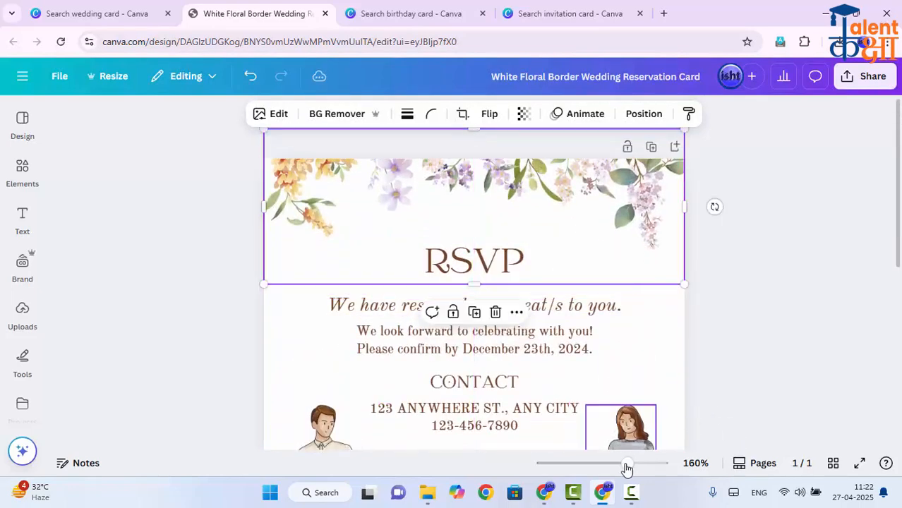
{"action": "left_click_drag", "start_coordinate": [621, 471], "coordinate": [600, 472]}
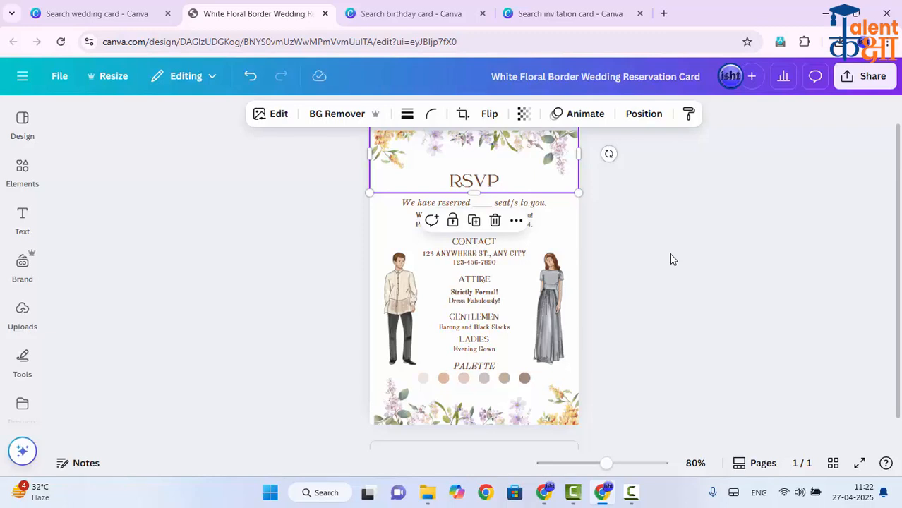
Browse the "birthday card" search results and open the Black and Gold Elegant Happy Birthday Card template for customising.
{"action": "left_click", "coordinate": [416, 5]}
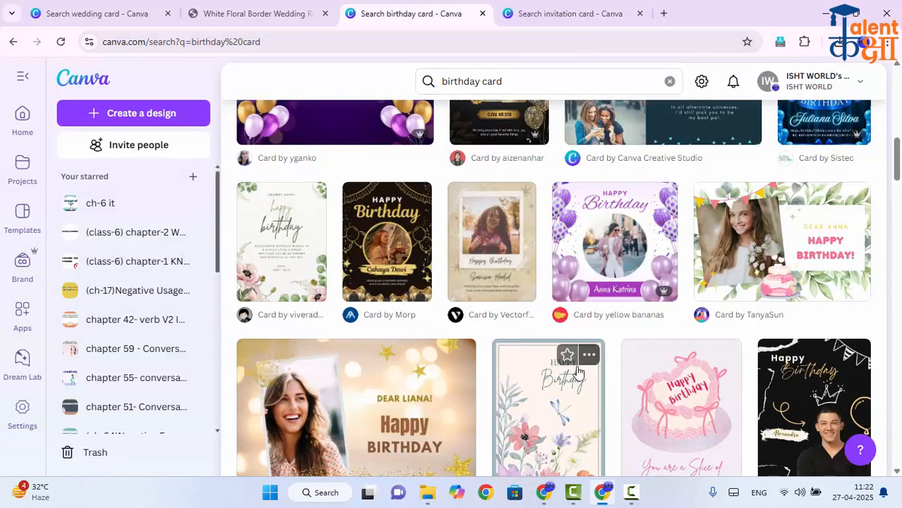
{"action": "scroll", "coordinate": [559, 384], "scroll_direction": "down", "scroll_amount": 3}
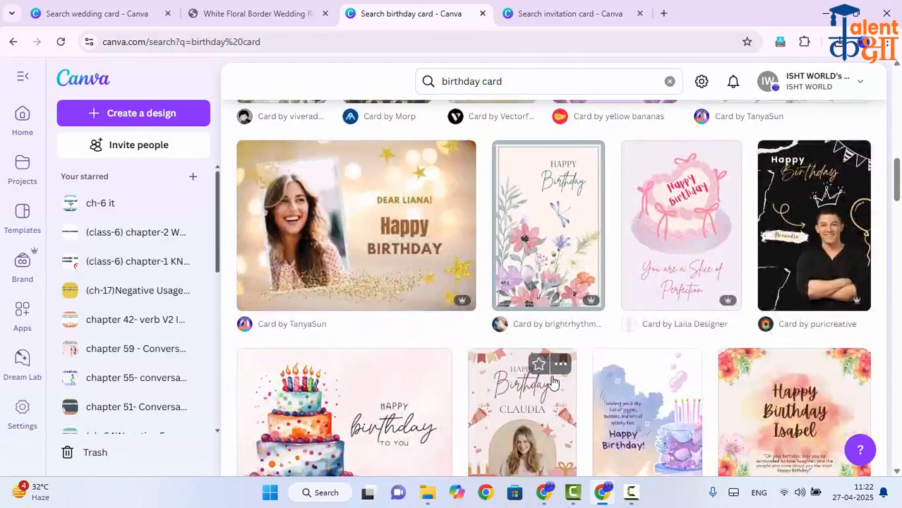
{"action": "scroll", "coordinate": [537, 385], "scroll_direction": "down", "scroll_amount": 2}
{"action": "scroll", "coordinate": [536, 385], "scroll_direction": "down", "scroll_amount": 4}
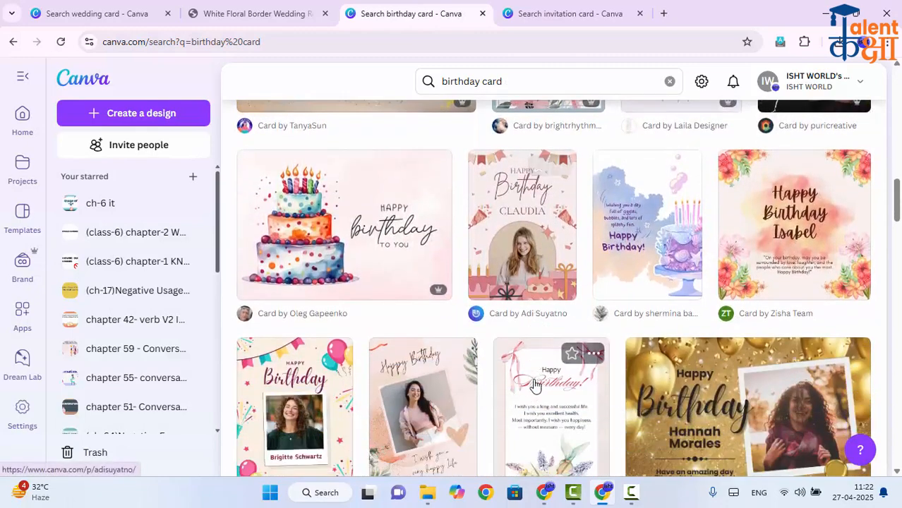
{"action": "scroll", "coordinate": [533, 388], "scroll_direction": "down", "scroll_amount": 1}
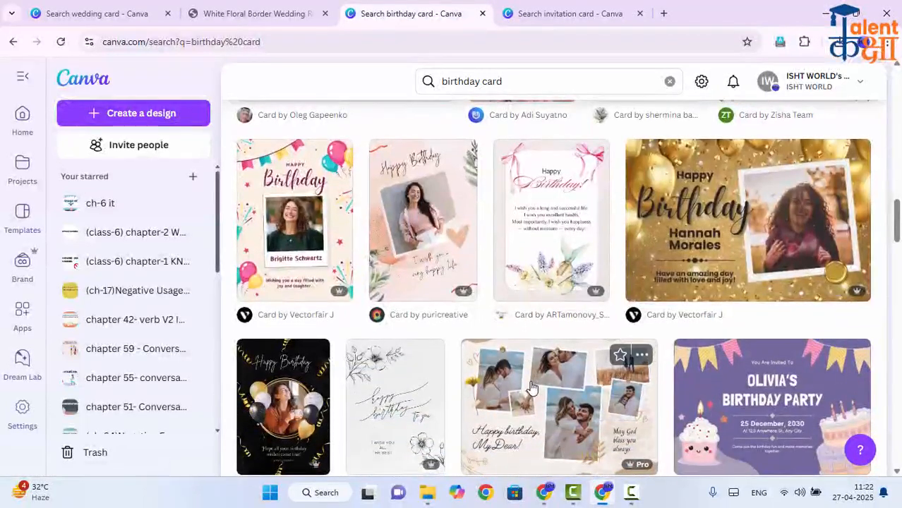
{"action": "scroll", "coordinate": [533, 387], "scroll_direction": "down", "scroll_amount": 3}
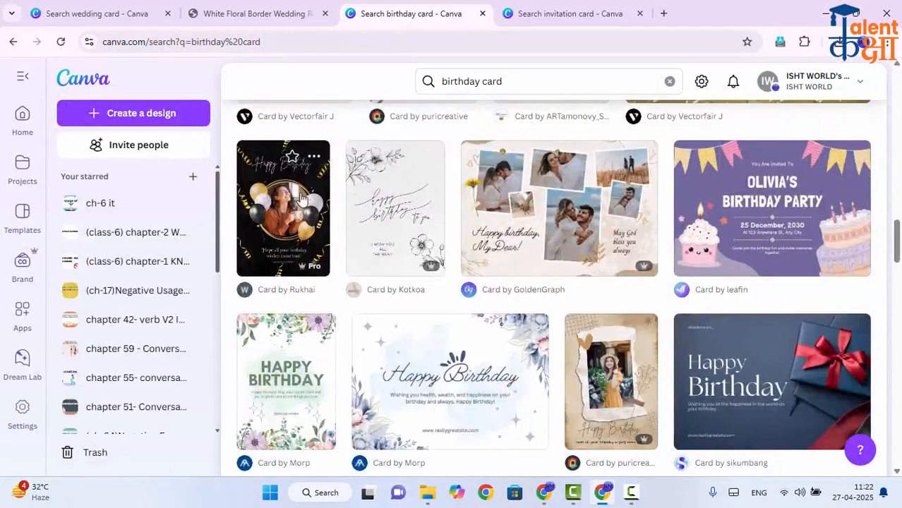
{"action": "left_click", "coordinate": [302, 200]}
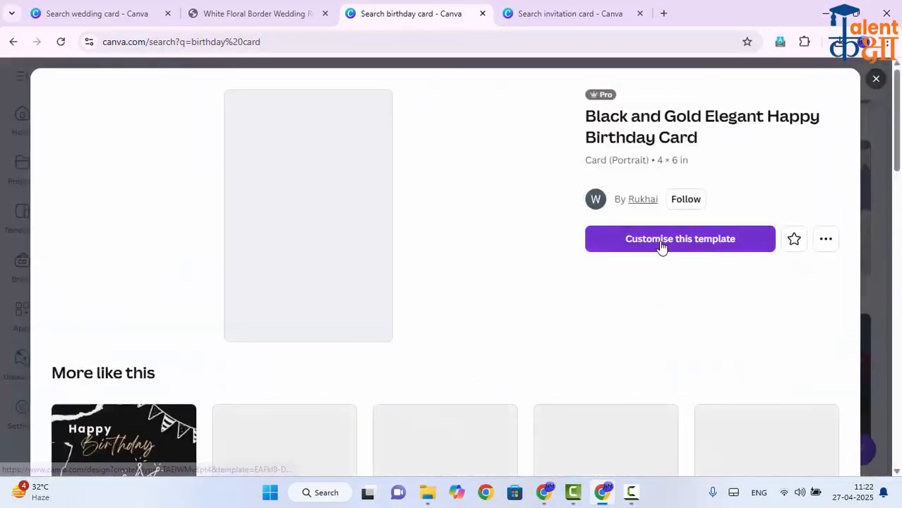
{"action": "left_click", "coordinate": [662, 245]}
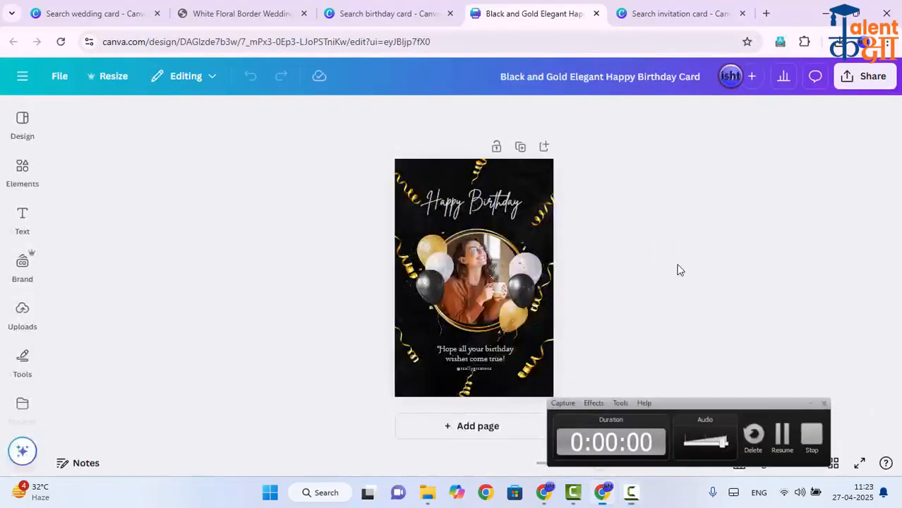
Look over the birthday card at 138% zoom, selecting its balloon photo frame and viewing the closing message.
{"action": "left_click_drag", "start_coordinate": [599, 464], "coordinate": [623, 463]}
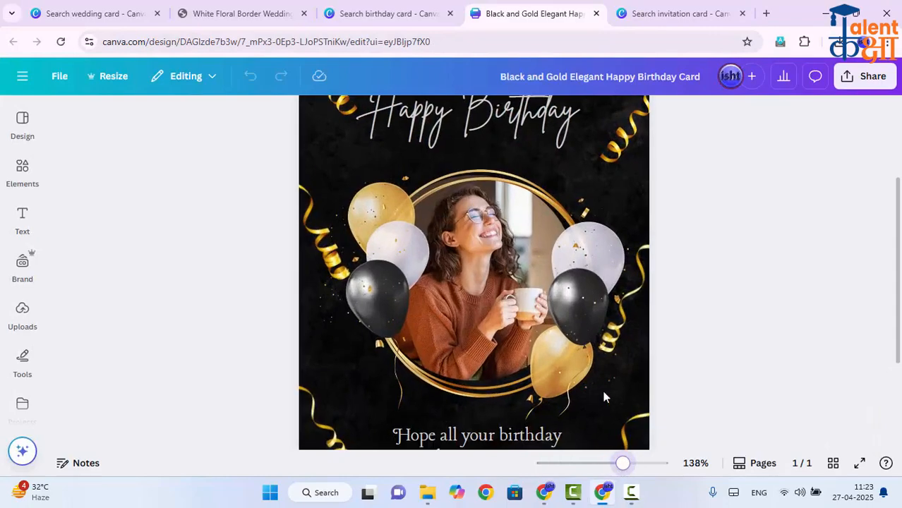
{"action": "scroll", "coordinate": [603, 398], "scroll_direction": "up", "scroll_amount": 3}
{"action": "scroll", "coordinate": [500, 265], "scroll_direction": "down", "scroll_amount": 4}
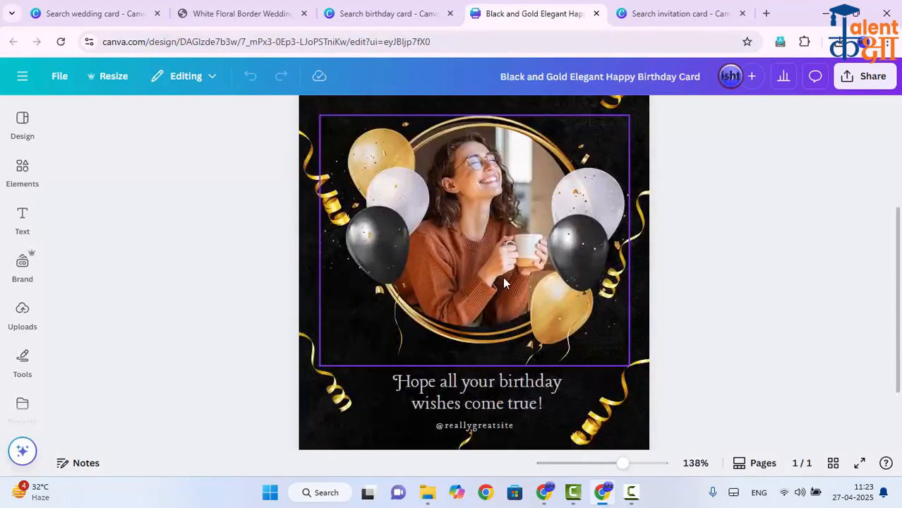
{"action": "left_click", "coordinate": [501, 277]}
{"action": "scroll", "coordinate": [566, 277], "scroll_direction": "down", "scroll_amount": 2}
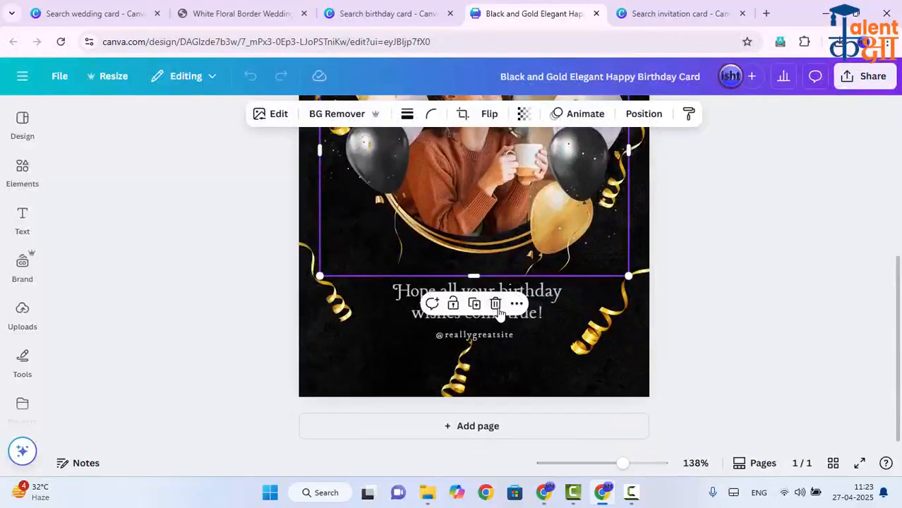
Look over the birthday card from its Happy Birthday heading through the balloon photo frame to the closing message.
{"action": "left_click", "coordinate": [825, 312]}
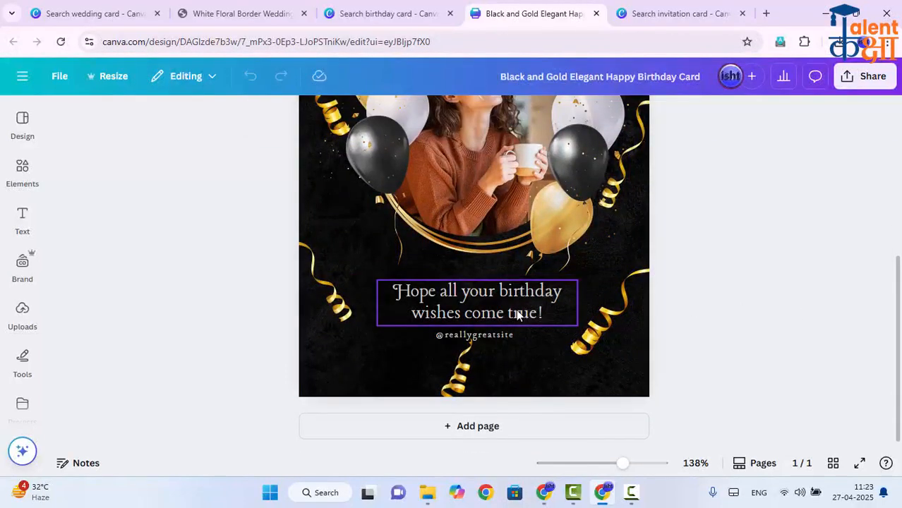
{"action": "scroll", "coordinate": [496, 247], "scroll_direction": "up", "scroll_amount": 5}
{"action": "scroll", "coordinate": [495, 249], "scroll_direction": "up", "scroll_amount": 1}
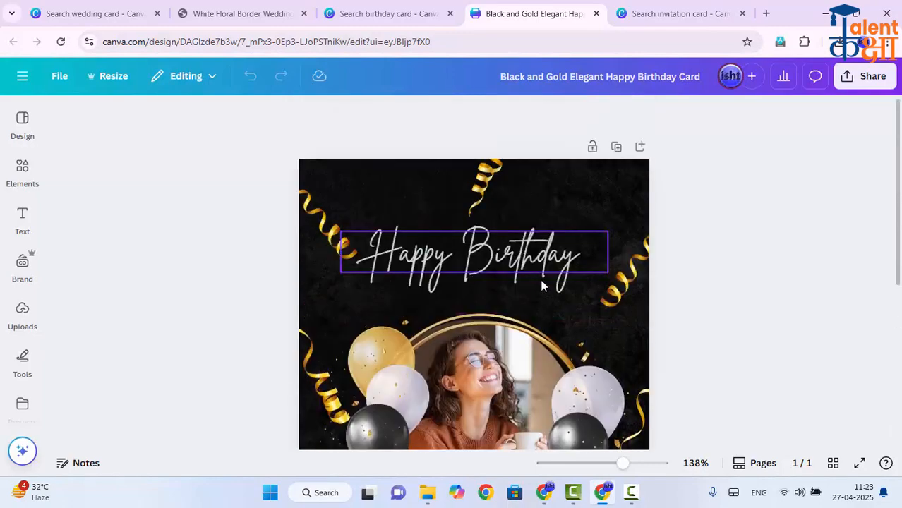
{"action": "scroll", "coordinate": [497, 327], "scroll_direction": "down", "scroll_amount": 5}
{"action": "scroll", "coordinate": [559, 319], "scroll_direction": "up", "scroll_amount": 5}
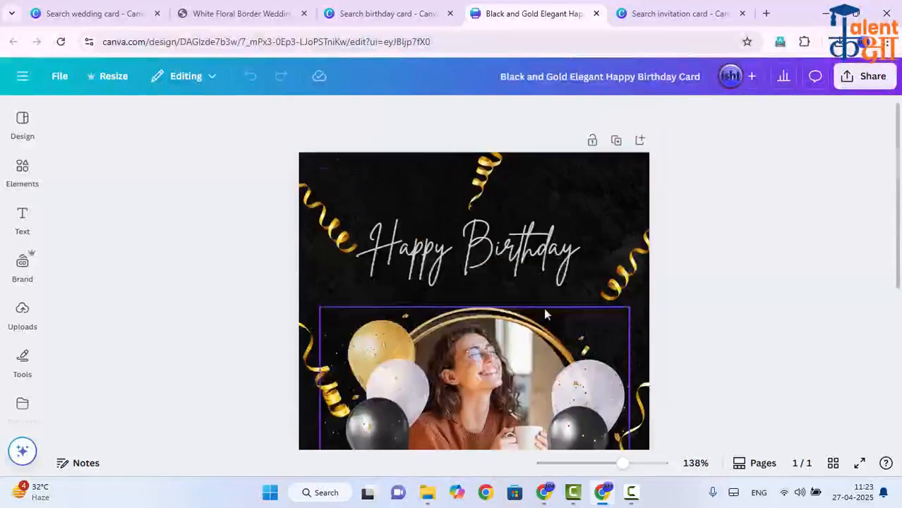
{"action": "scroll", "coordinate": [547, 288], "scroll_direction": "down", "scroll_amount": 3}
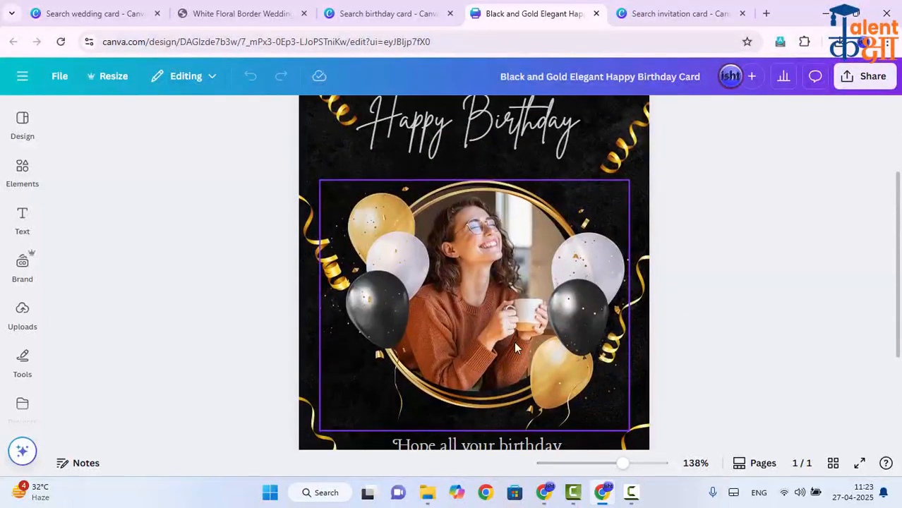
{"action": "scroll", "coordinate": [514, 342], "scroll_direction": "down", "scroll_amount": 3}
{"action": "scroll", "coordinate": [358, 302], "scroll_direction": "up", "scroll_amount": 5}
{"action": "scroll", "coordinate": [537, 300], "scroll_direction": "down", "scroll_amount": 2}
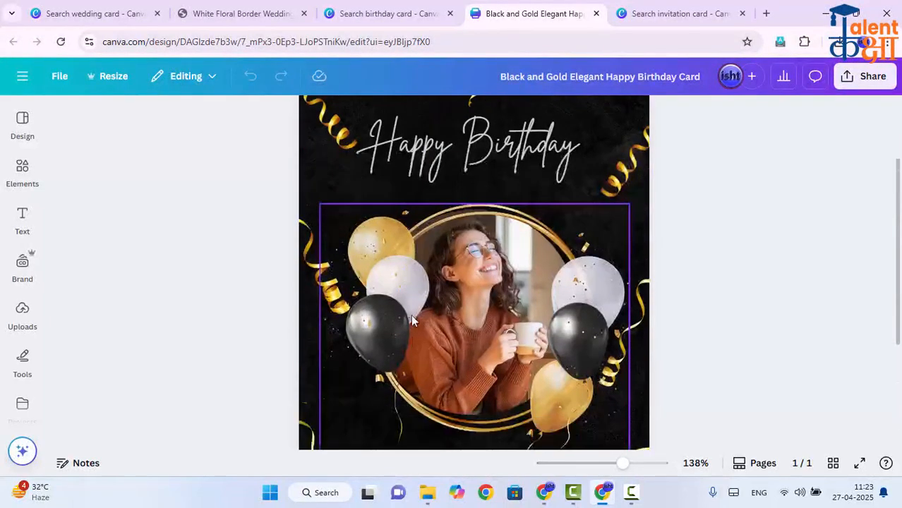
Try cropping and shifting the balloon photo on the birthday card, then restore the original layout.
{"action": "double_click", "coordinate": [448, 293]}
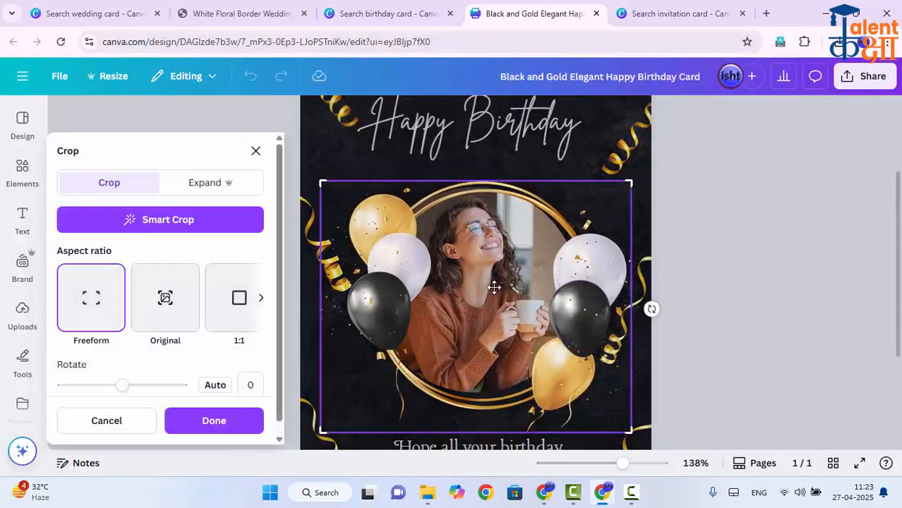
{"action": "key", "text": "Escape"}
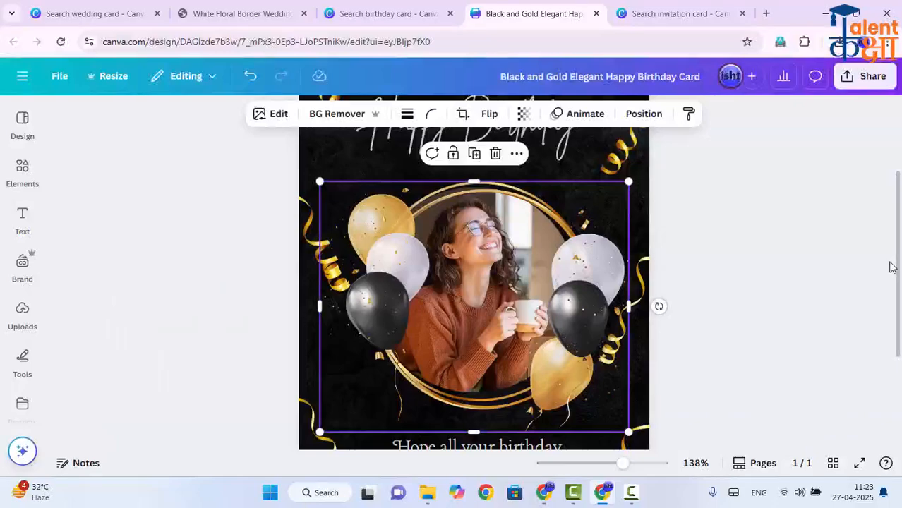
{"action": "left_click", "coordinate": [891, 262]}
{"action": "left_click_drag", "start_coordinate": [367, 230], "coordinate": [389, 250]}
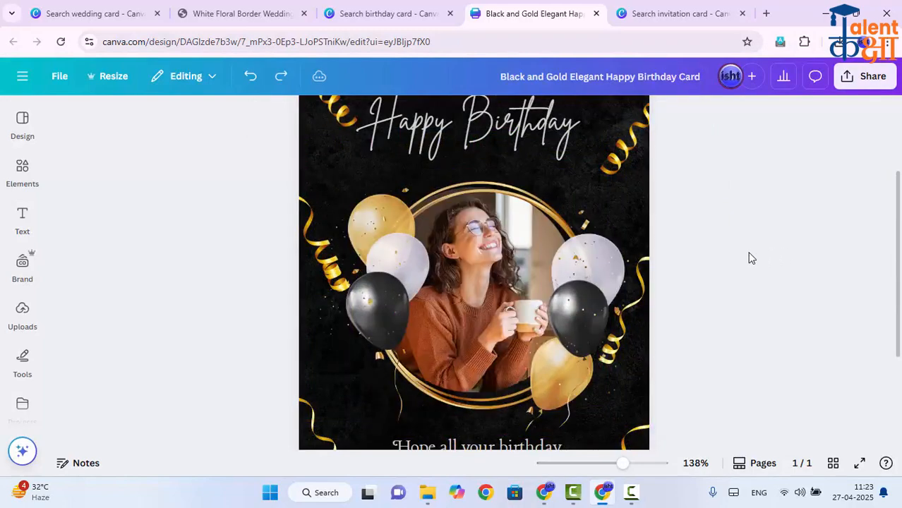
{"action": "scroll", "coordinate": [529, 229], "scroll_direction": "up", "scroll_amount": 2}
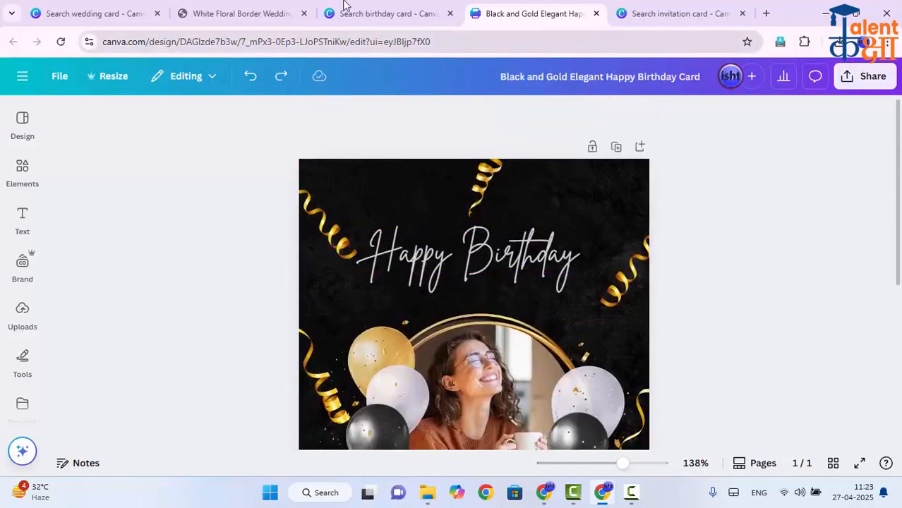
Browse the similar templates suggested for the Black and Gold Elegant Happy Birthday Card and close its preview.
{"action": "left_click", "coordinate": [346, 9]}
{"action": "scroll", "coordinate": [616, 308], "scroll_direction": "down", "scroll_amount": 3}
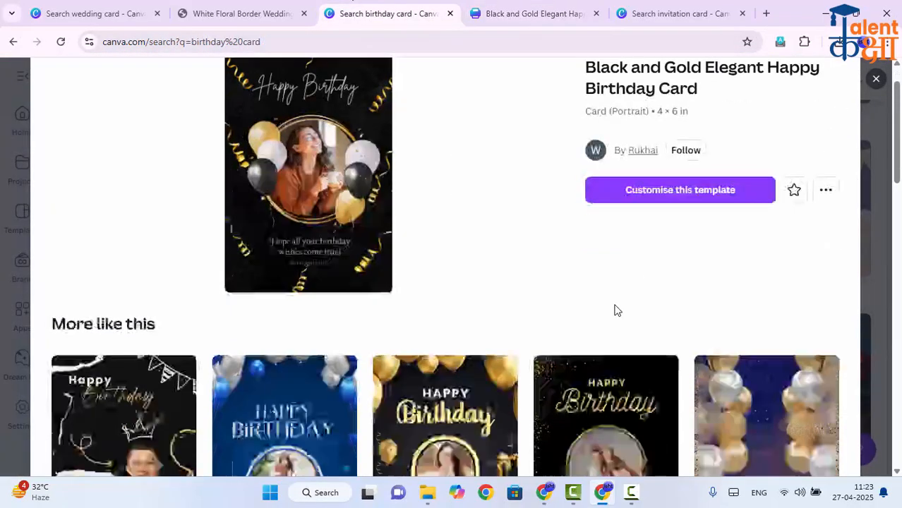
{"action": "scroll", "coordinate": [603, 330], "scroll_direction": "down", "scroll_amount": 7}
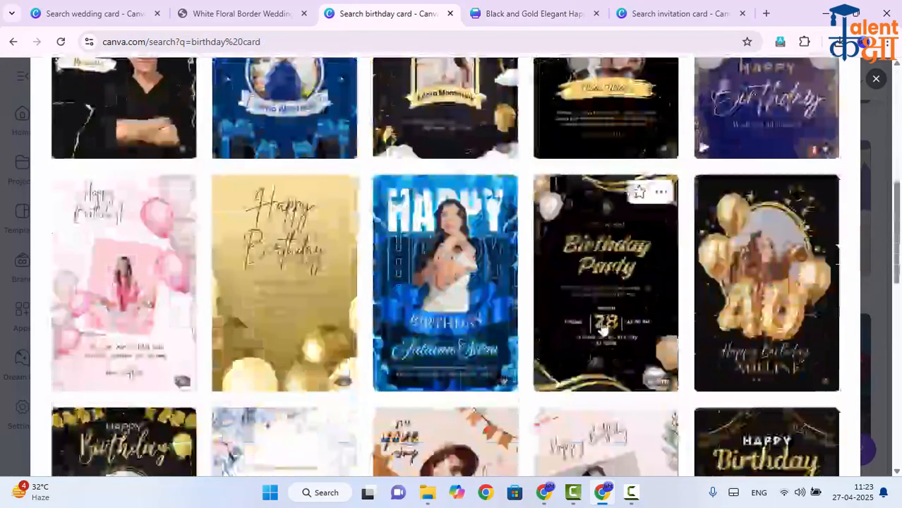
{"action": "scroll", "coordinate": [590, 341], "scroll_direction": "down", "scroll_amount": 5}
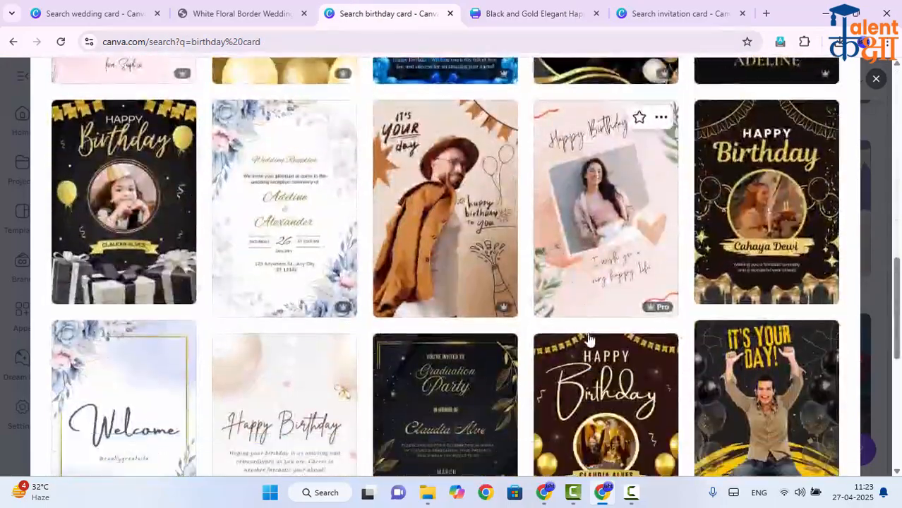
{"action": "scroll", "coordinate": [588, 342], "scroll_direction": "down", "scroll_amount": 3}
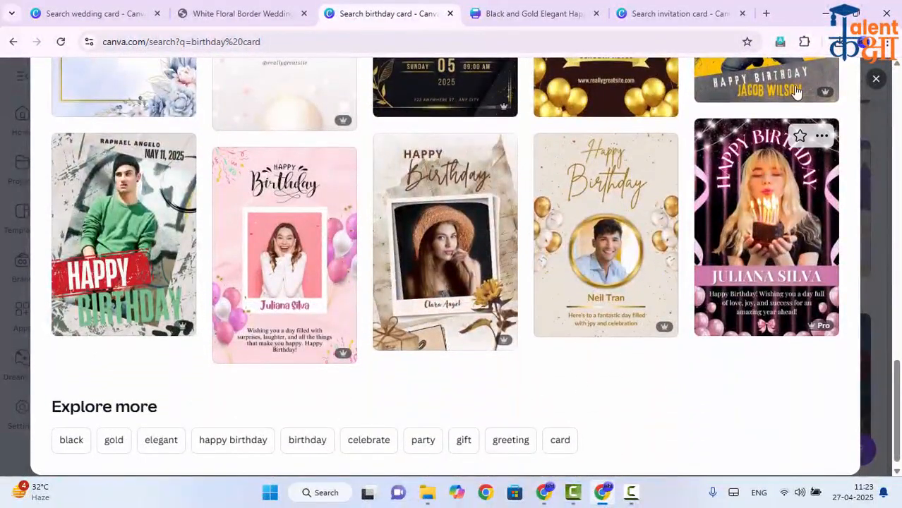
{"action": "left_click", "coordinate": [876, 79]}
Browse the "invitation card" search results and open the Traditional & Elegant Indian Wedding Haldi Invitation Card template for customising.
{"action": "left_click", "coordinate": [551, 13]}
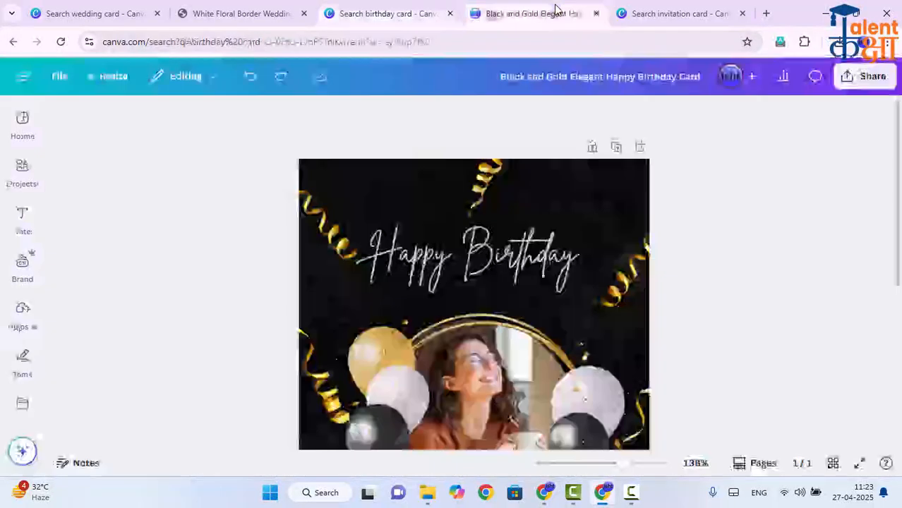
{"action": "left_click", "coordinate": [650, 13]}
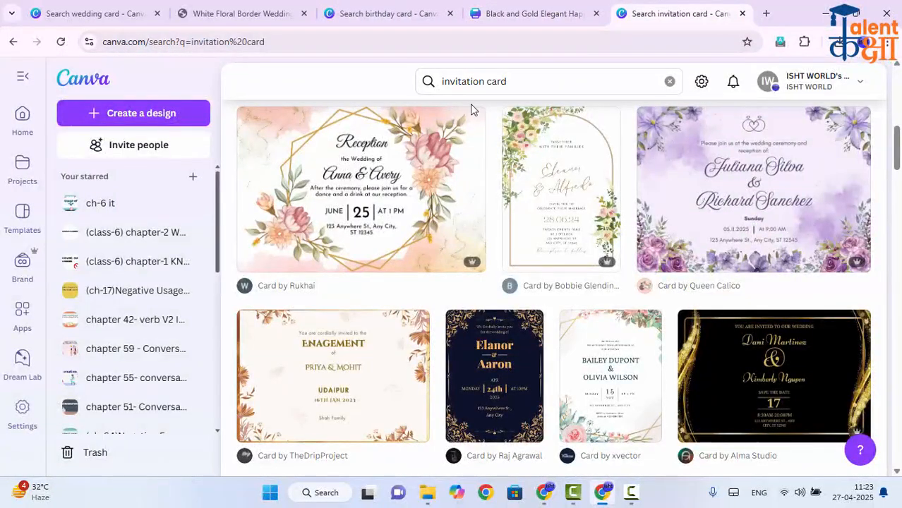
{"action": "mouse_move", "coordinate": [466, 113]}
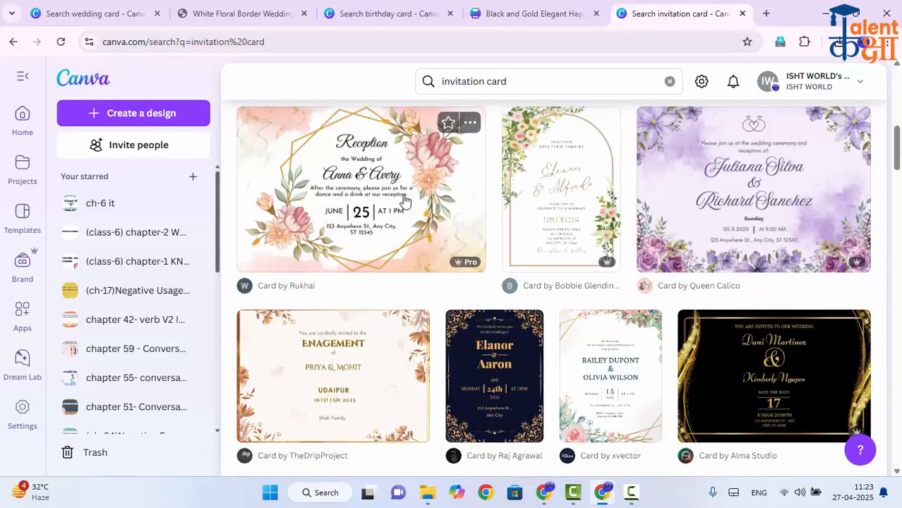
{"action": "scroll", "coordinate": [408, 260], "scroll_direction": "down", "scroll_amount": 2}
{"action": "scroll", "coordinate": [408, 261], "scroll_direction": "down", "scroll_amount": 6}
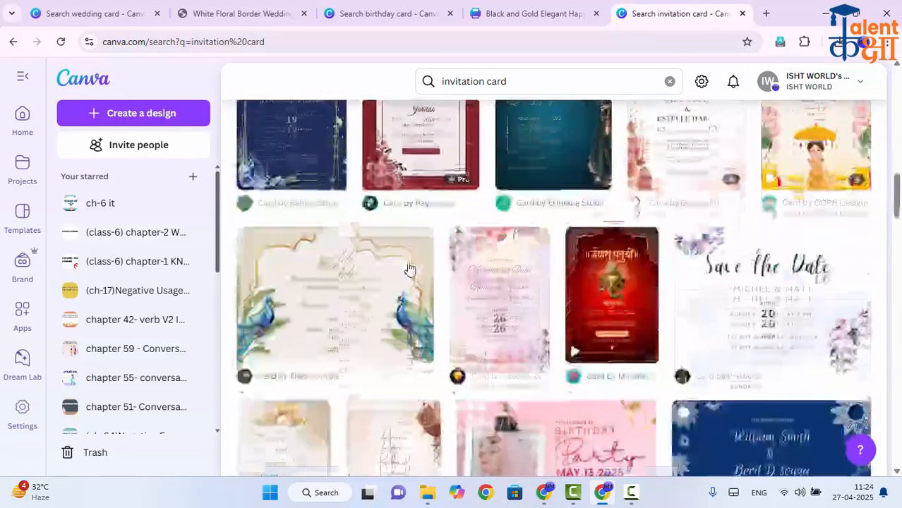
{"action": "scroll", "coordinate": [408, 267], "scroll_direction": "up", "scroll_amount": 1}
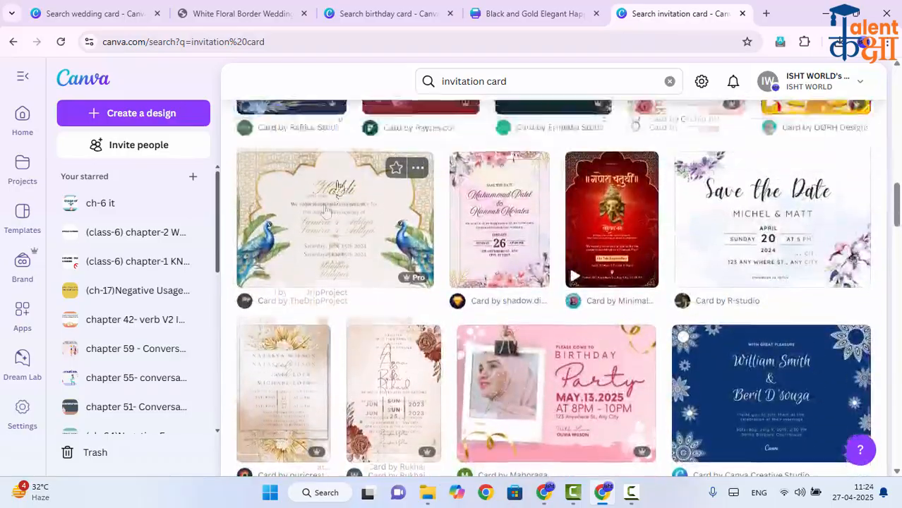
{"action": "left_click", "coordinate": [324, 224]}
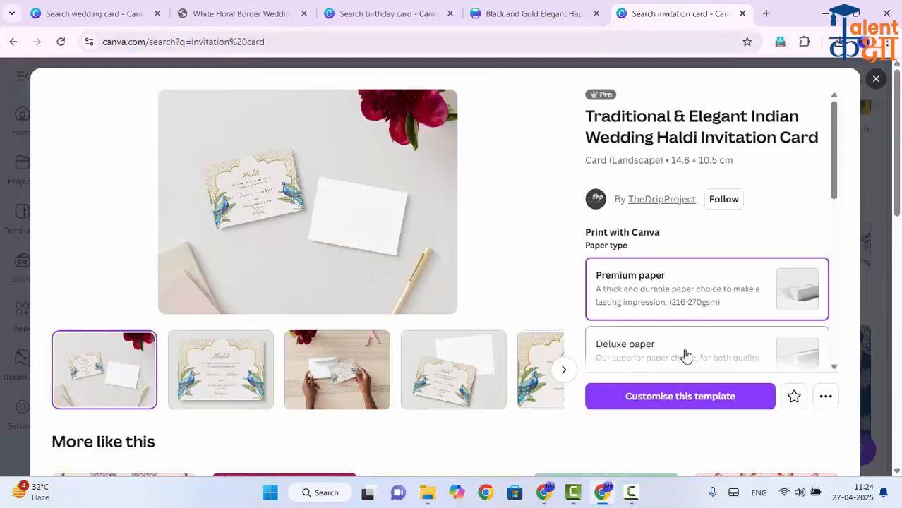
{"action": "left_click", "coordinate": [661, 397]}
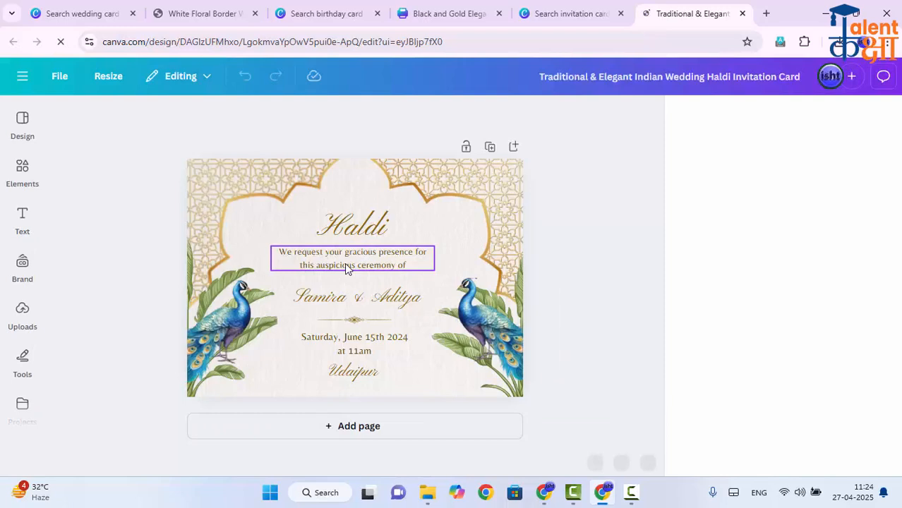
Examine the editable text on the Haldi card, selecting the heading, invitation line, couple's names and date in turn.
{"action": "left_click", "coordinate": [331, 234]}
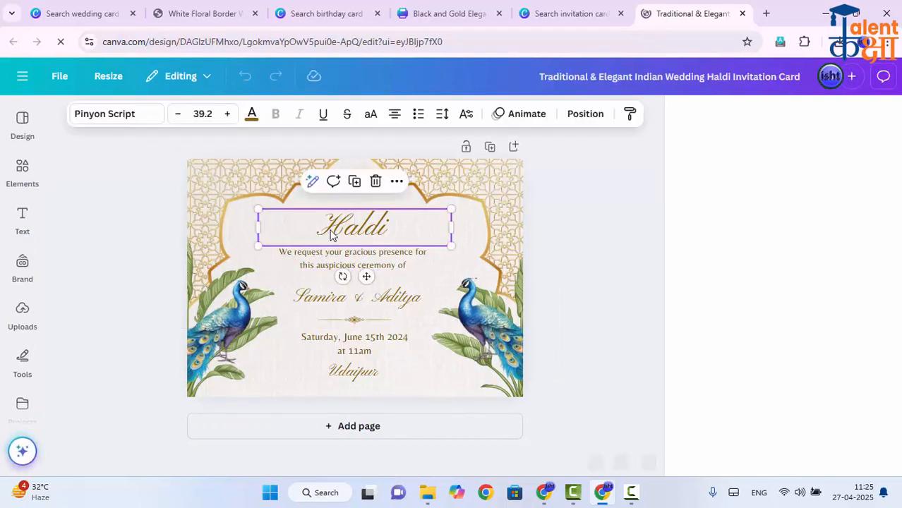
{"action": "double_click", "coordinate": [343, 234]}
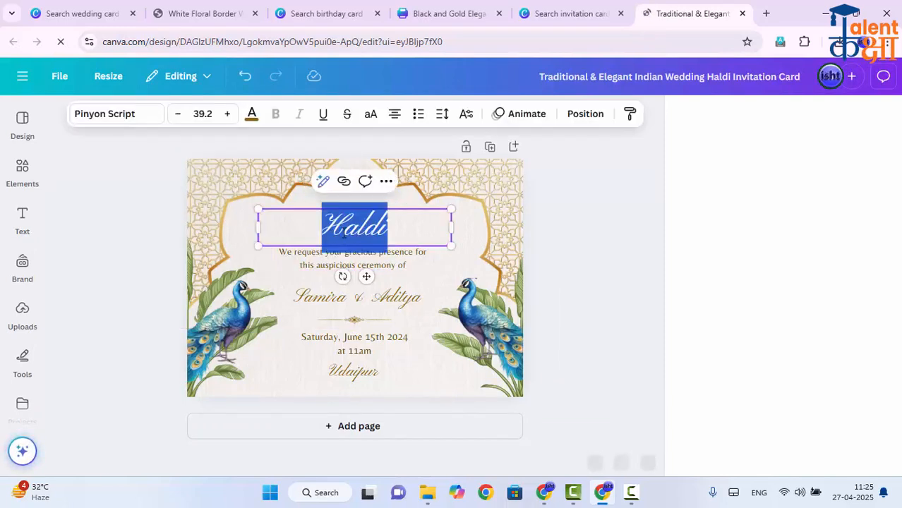
{"action": "left_click", "coordinate": [327, 269]}
{"action": "double_click", "coordinate": [327, 268]}
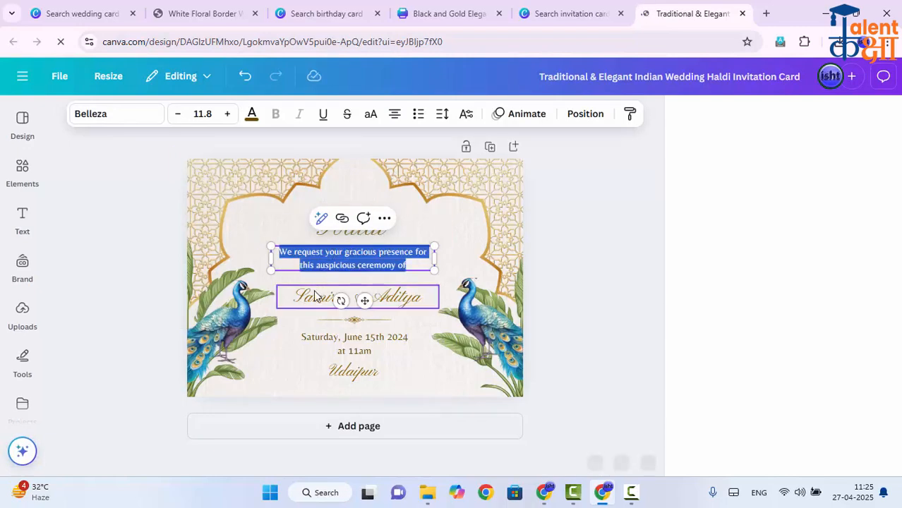
{"action": "left_click", "coordinate": [316, 296]}
{"action": "left_click", "coordinate": [316, 296]}
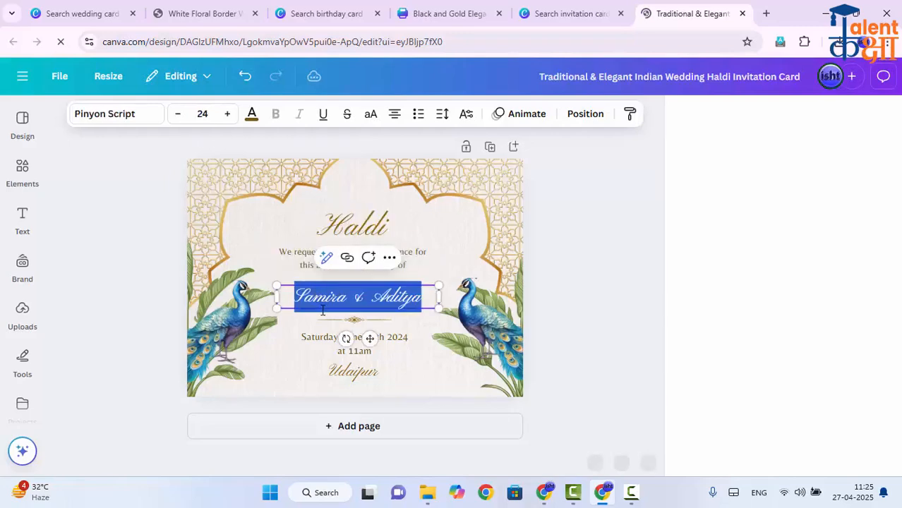
{"action": "double_click", "coordinate": [310, 341]}
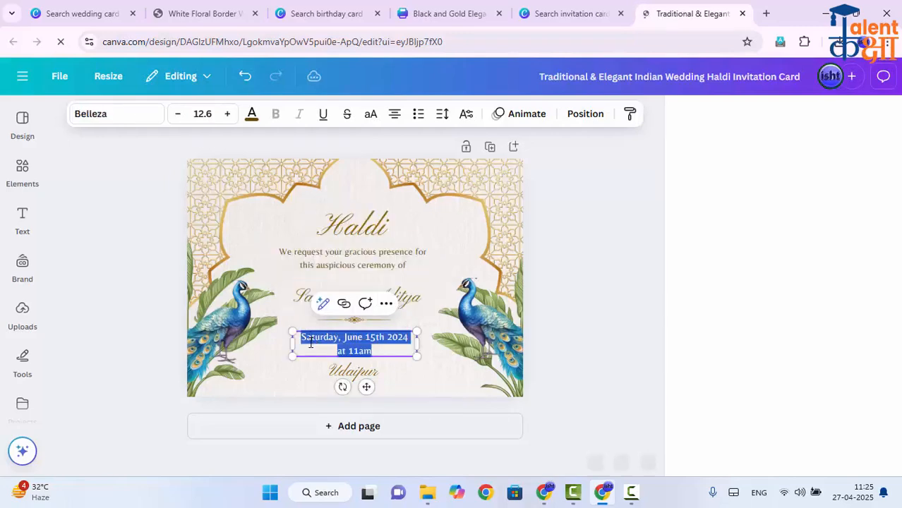
{"action": "left_click", "coordinate": [364, 296]}
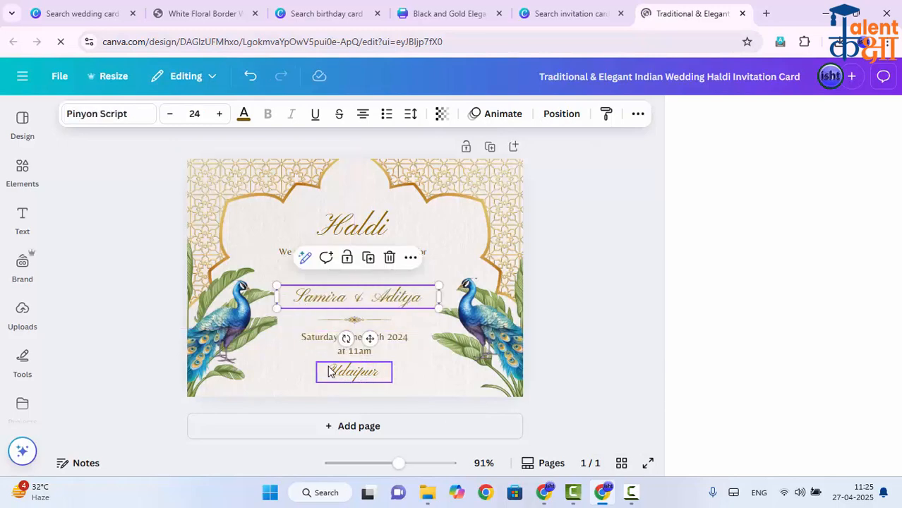
{"action": "left_click", "coordinate": [380, 242]}
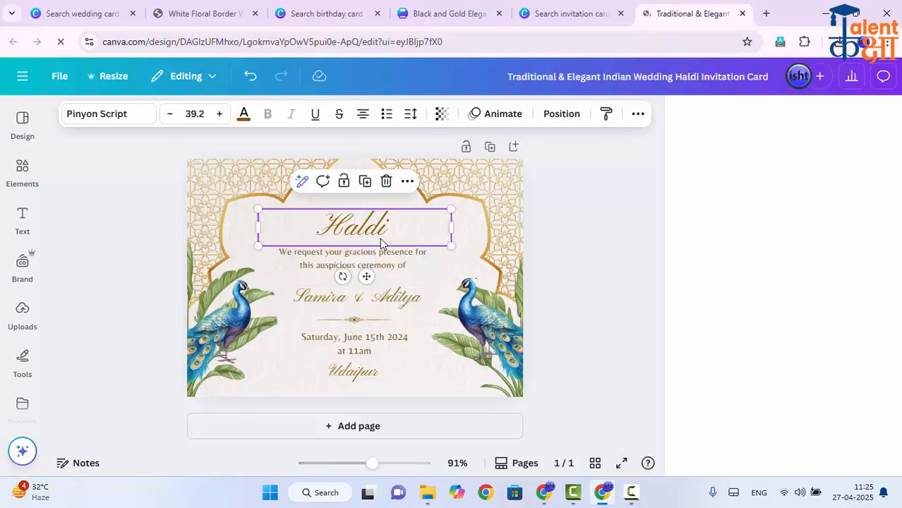
Try moving the peacock beside the date down and to the left, undo the move, and select the date text without editing it.
{"action": "left_click", "coordinate": [216, 328]}
{"action": "left_click_drag", "start_coordinate": [510, 344], "coordinate": [490, 381]}
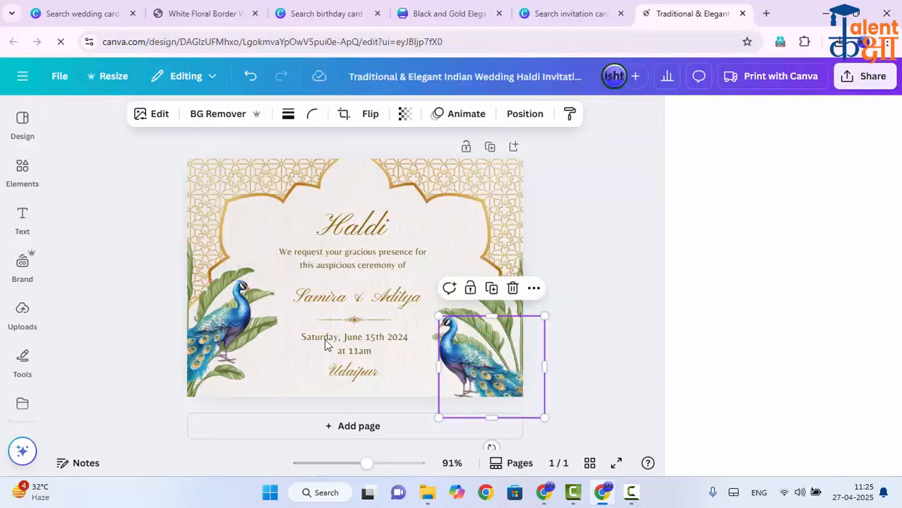
{"action": "key", "text": "ctrl+z"}
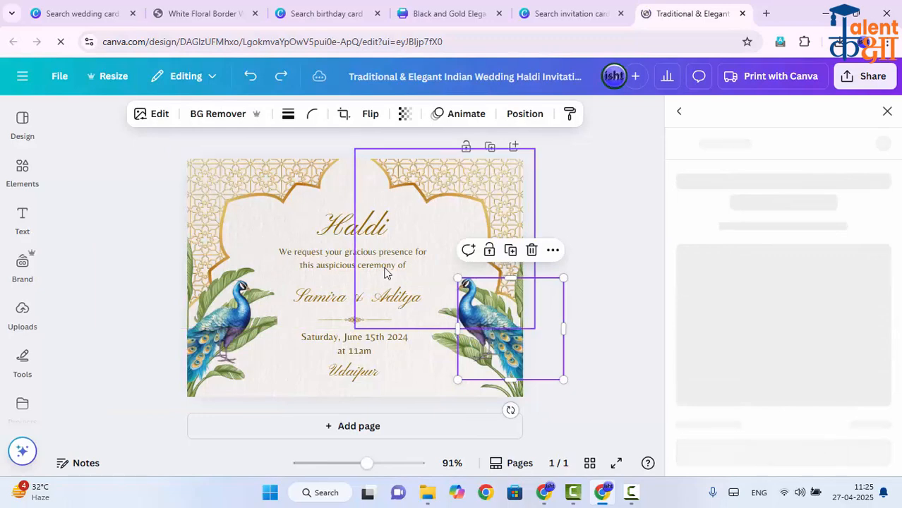
{"action": "left_click", "coordinate": [567, 214]}
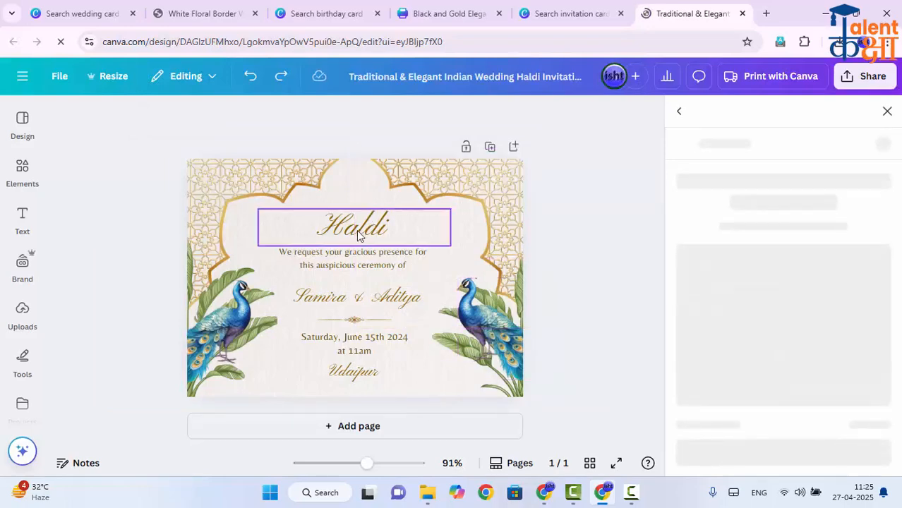
{"action": "double_click", "coordinate": [382, 340]}
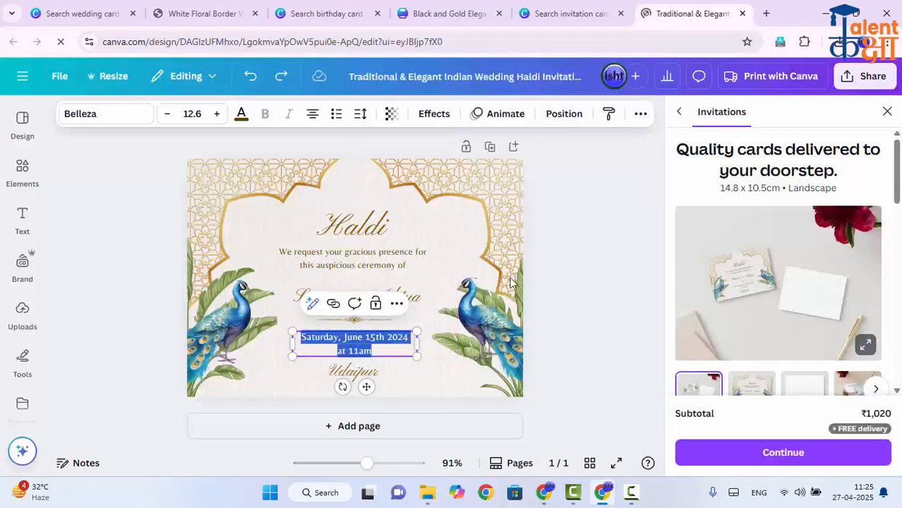
{"action": "key", "text": "Escape"}
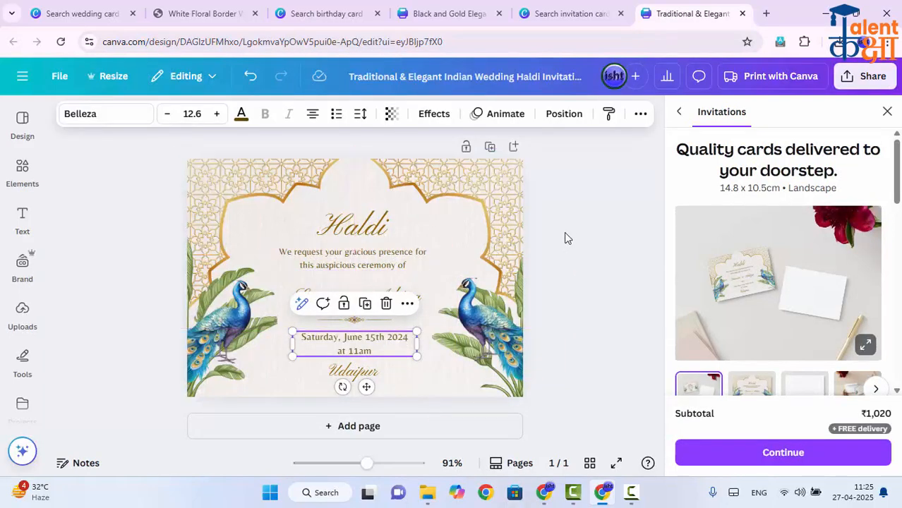
Review the open wedding, birthday and invitation card pages, returning to the Haldi invitation design.
{"action": "left_click", "coordinate": [207, 14]}
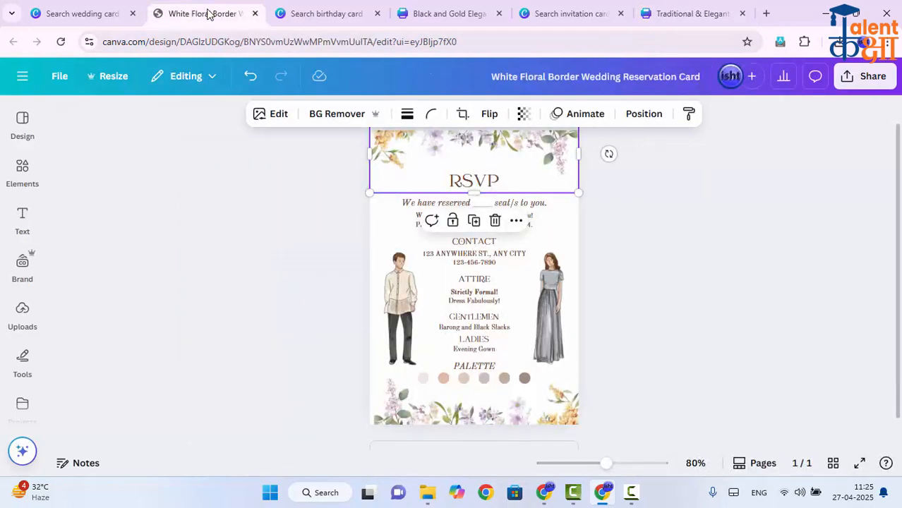
{"action": "left_click", "coordinate": [337, 7]}
{"action": "left_click", "coordinate": [430, 9]}
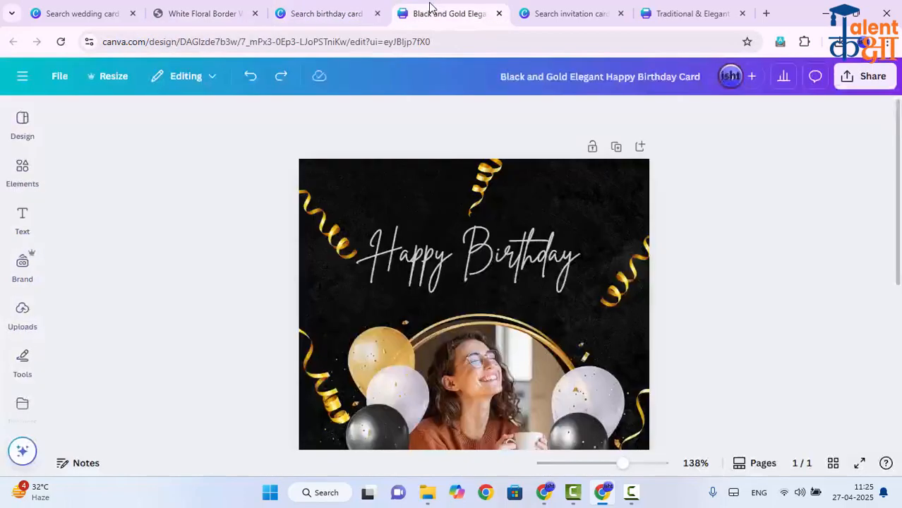
{"action": "left_click", "coordinate": [576, 10]}
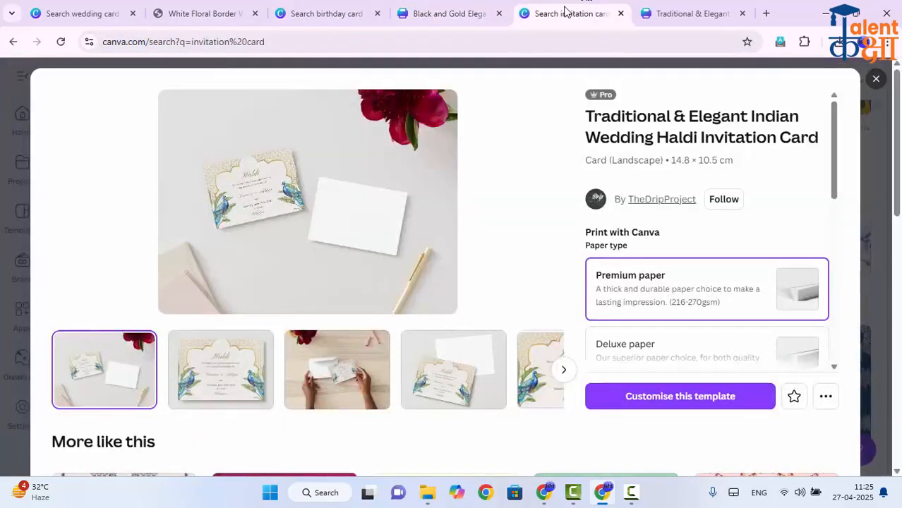
{"action": "left_click", "coordinate": [658, 8]}
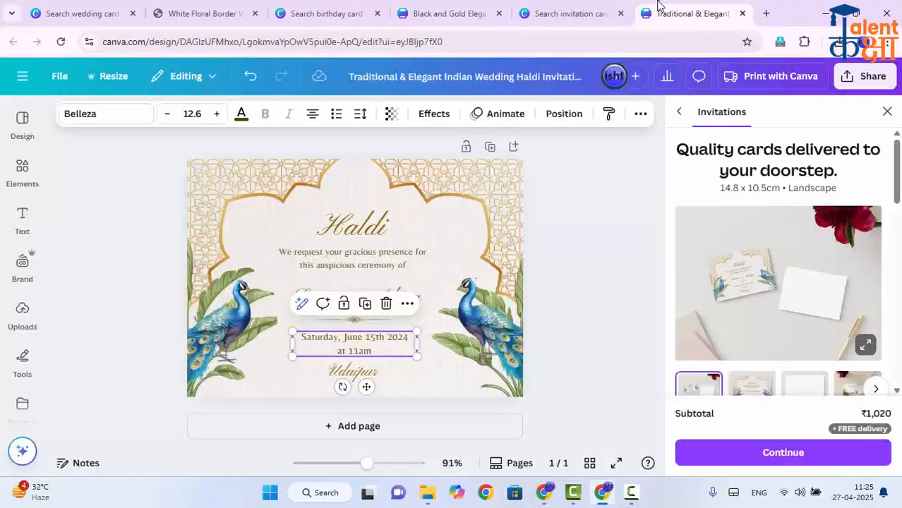